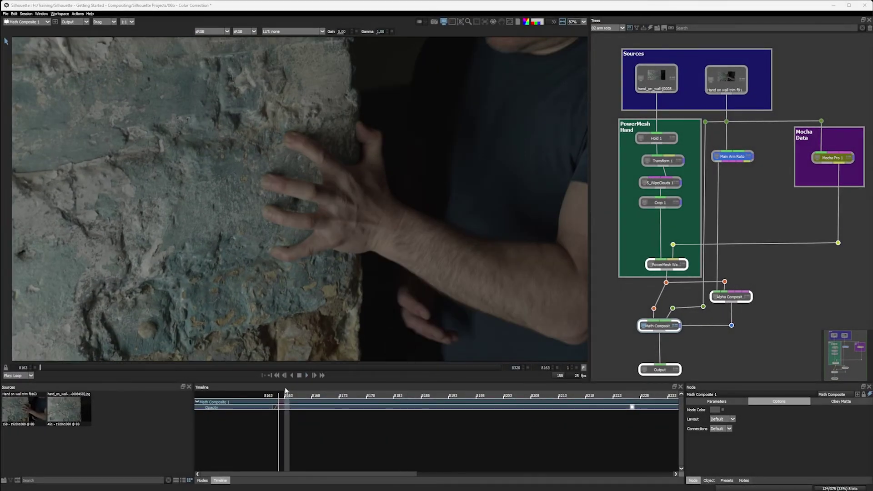
Play the composite, then show S_WipeClouds 1's Wipe Amount keyframes in the timeline.
left_click(305, 376)
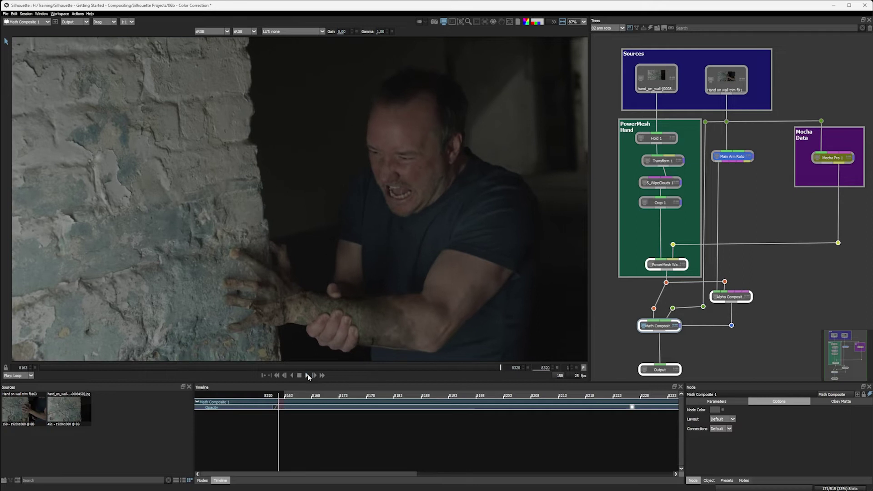
left_click(677, 183)
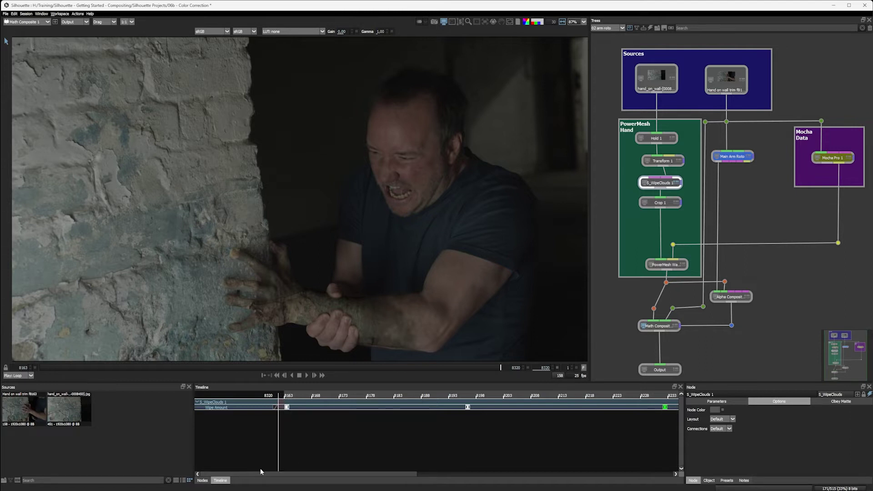
left_click_drag(270, 474, 456, 475)
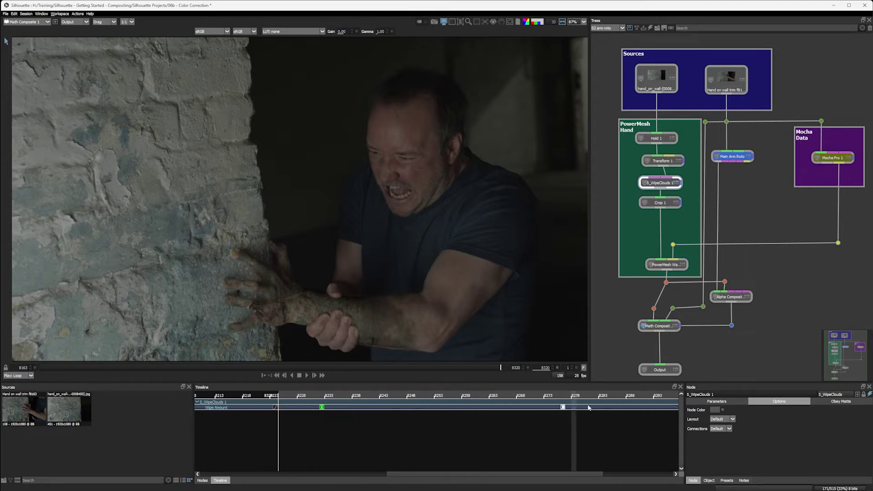
scroll(381, 406, "left", 5)
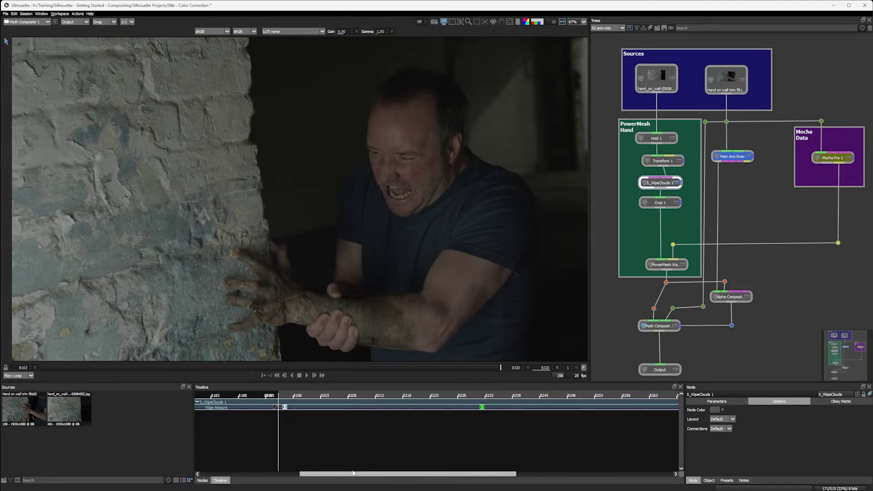
Inspect the middle Wipe Amount keyframe's easing options without changes, then replay the wipe.
left_click(468, 407)
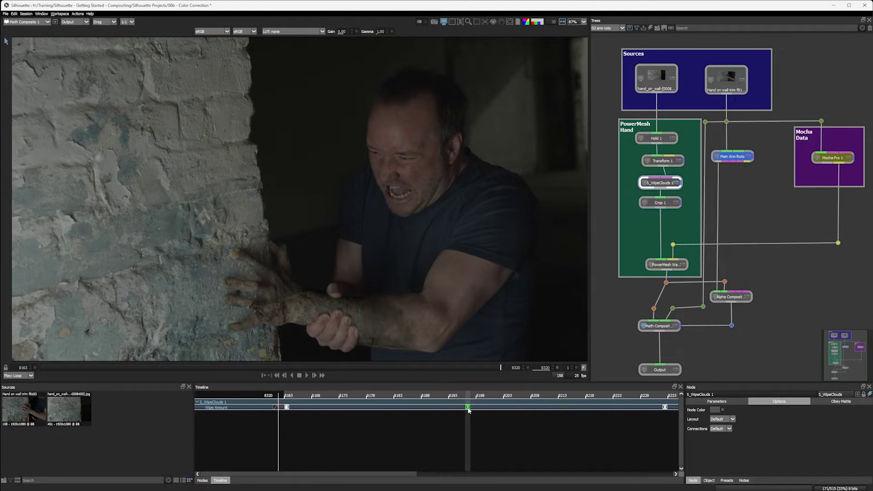
right_click(467, 408)
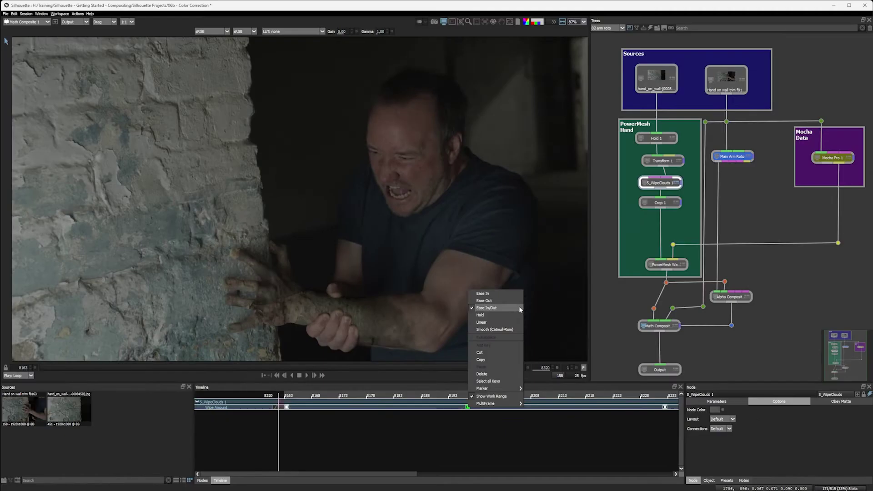
mouse_move(496, 403)
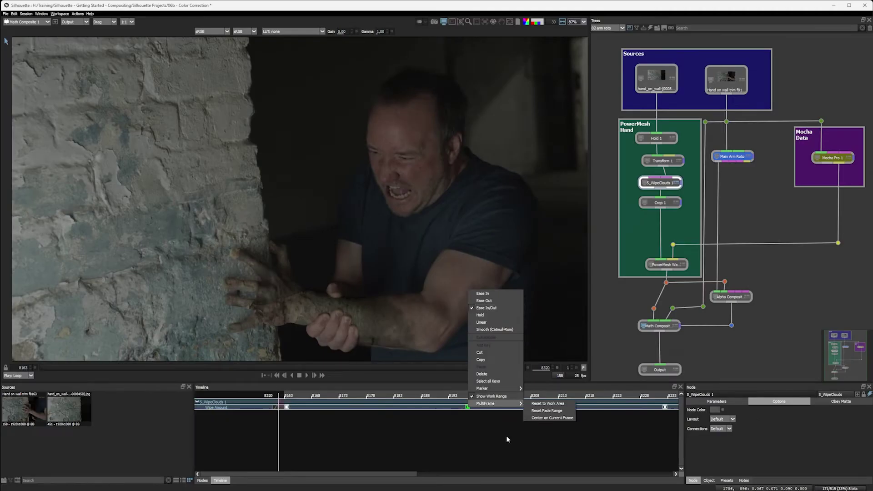
left_click(461, 441)
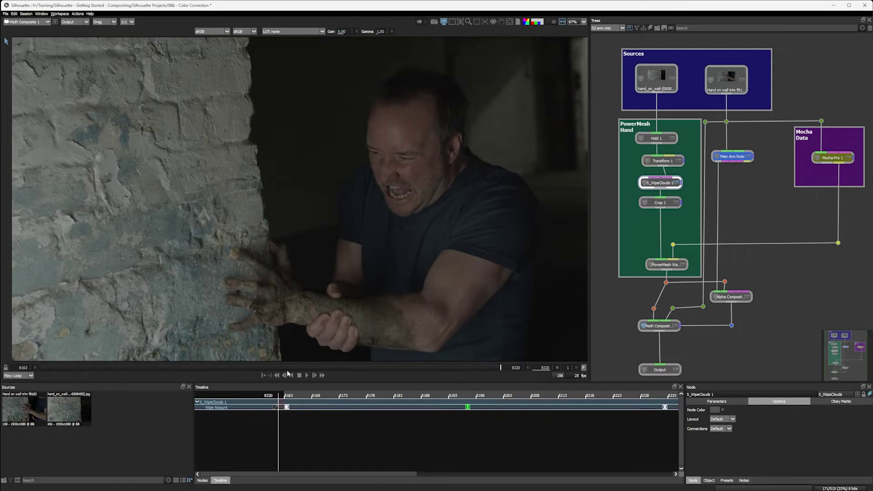
left_click(308, 376)
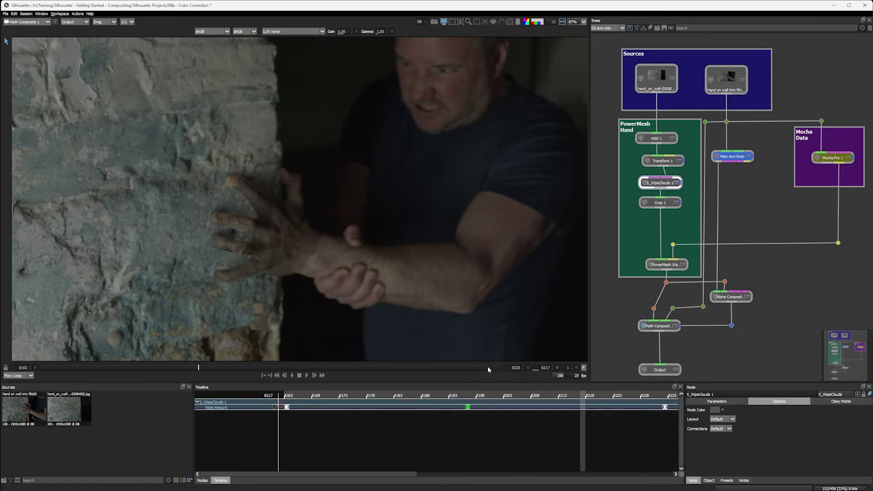
Show the Color category of the node library, listing Color Correct, Black and White and Vignette.
left_click(203, 480)
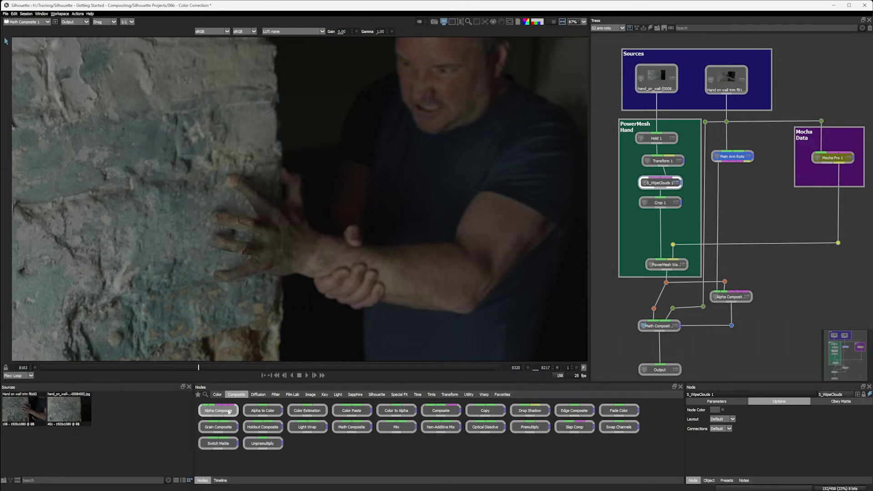
left_click(217, 395)
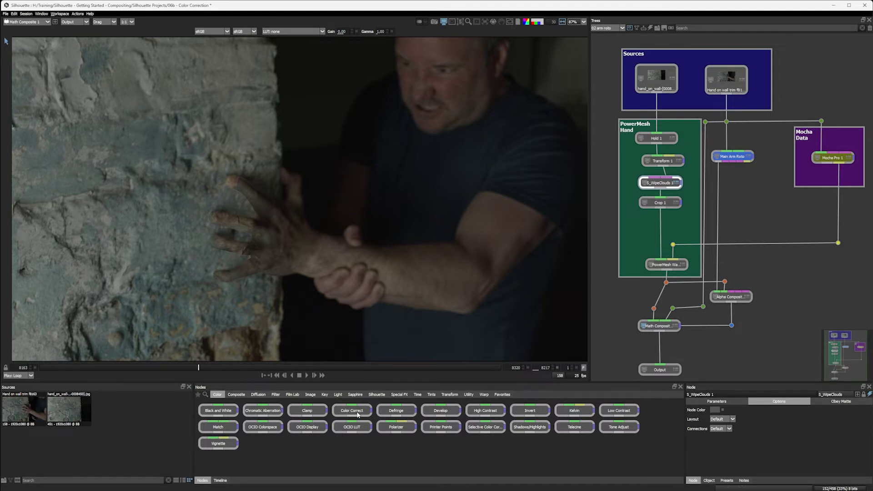
Insert Color Correct between Crop 1 and PowerMesh Warp, view Math Composite 1, and save.
left_click_drag(358, 414, 662, 230)
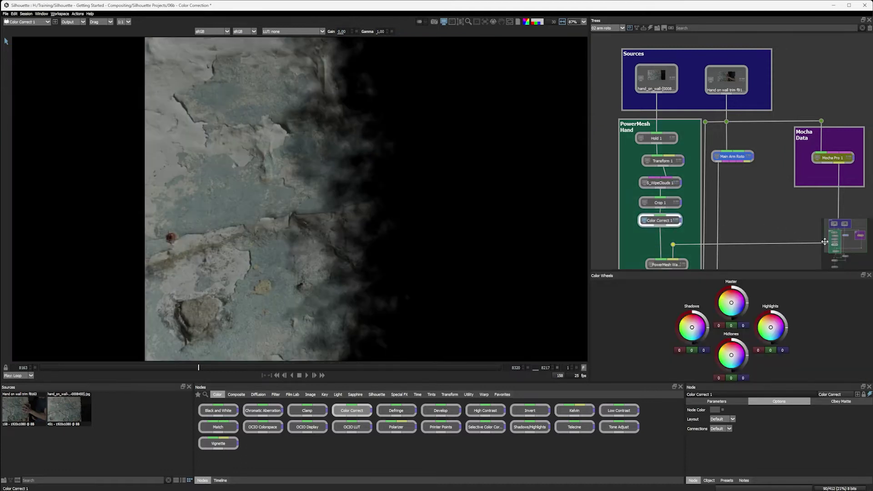
left_click_drag(840, 240, 842, 258)
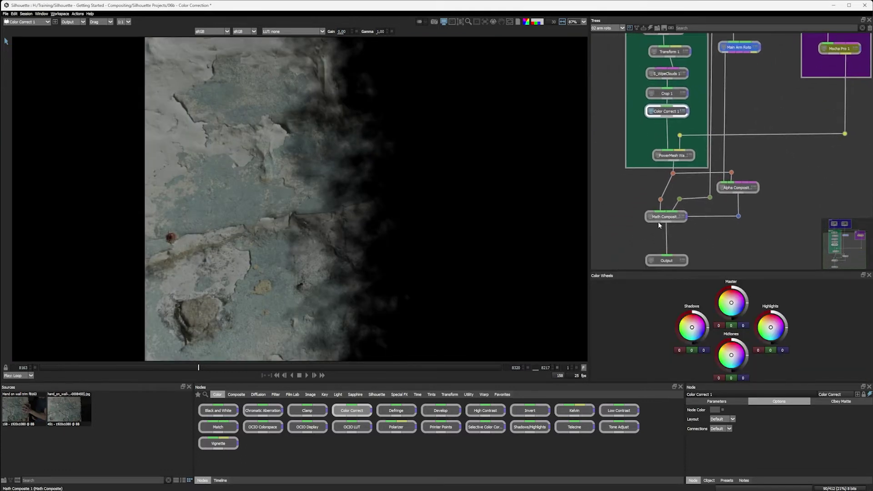
left_click(651, 217)
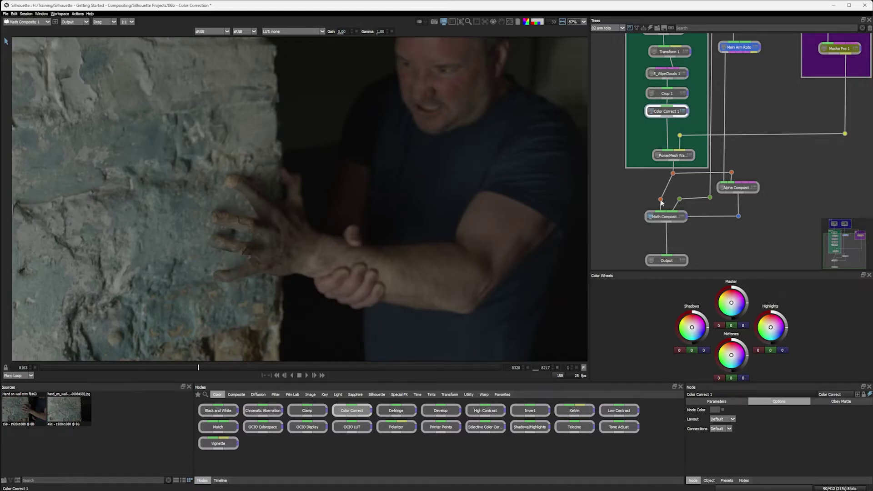
key("ctrl+s")
left_click(716, 401)
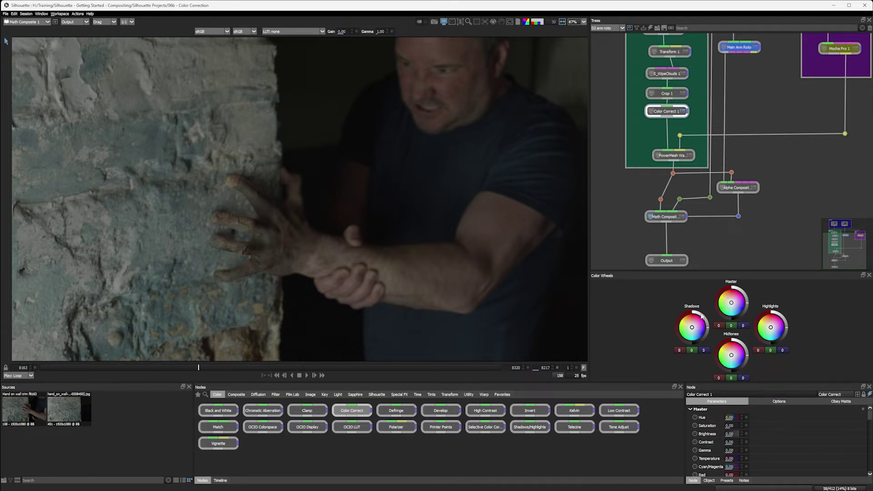
Tint the hand via the Midtones and Shadows colour wheels and adjust Master Saturation.
left_click_drag(731, 357, 731, 360)
left_click_drag(692, 329, 694, 331)
mouse_move(734, 427)
left_mouse_down()
mouse_move(766, 426)
mouse_move(747, 426)
left_mouse_up()
Collapse Master and lift the Shadows Gamma of Color Correct 1.
left_click(690, 409)
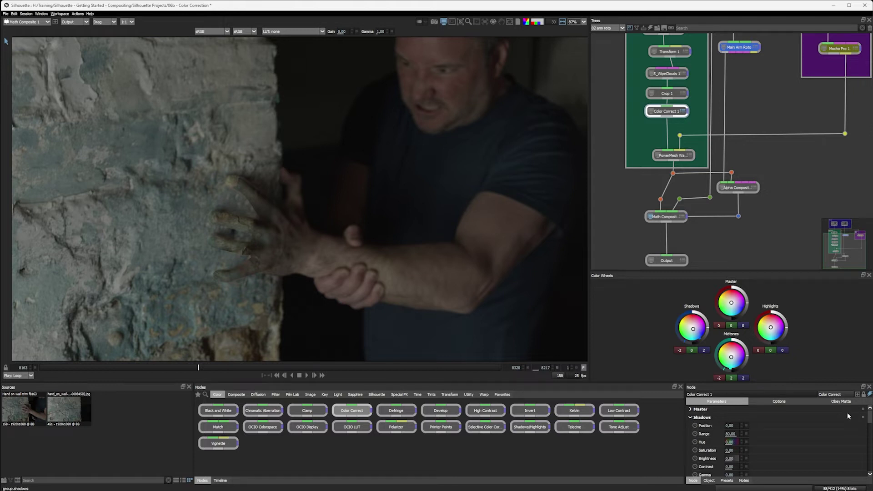
mouse_move(870, 416)
left_mouse_down()
mouse_move(870, 453)
mouse_move(870, 418)
left_mouse_up()
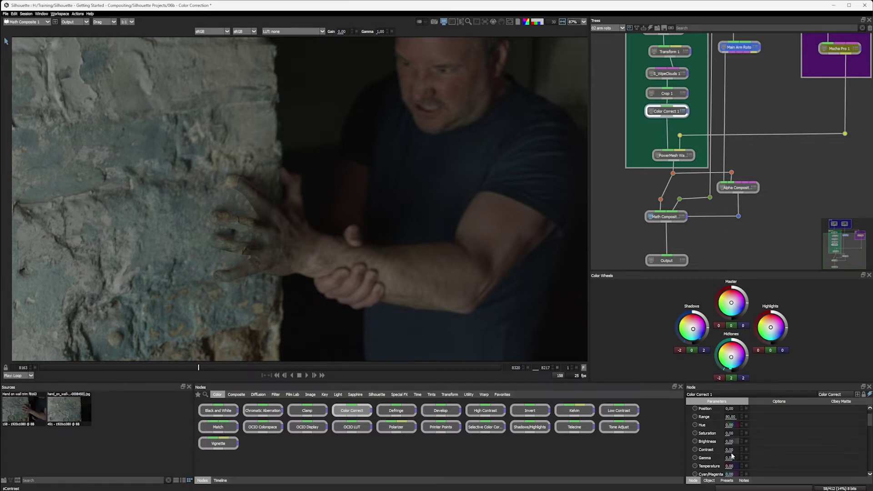
left_click_drag(730, 458, 737, 460)
left_click_drag(870, 418, 870, 461)
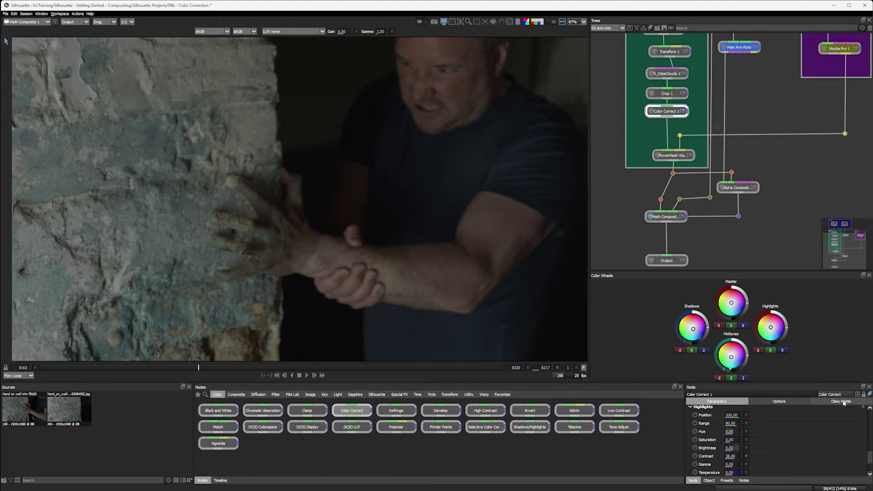
Expand Master and drag Saturation to a negative value, then return to an earlier frame.
left_click_drag(870, 457, 869, 416)
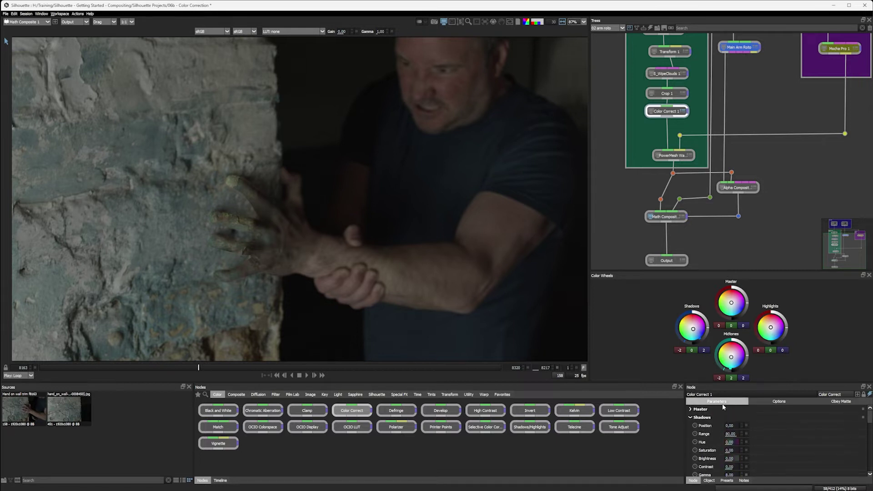
left_click(698, 410)
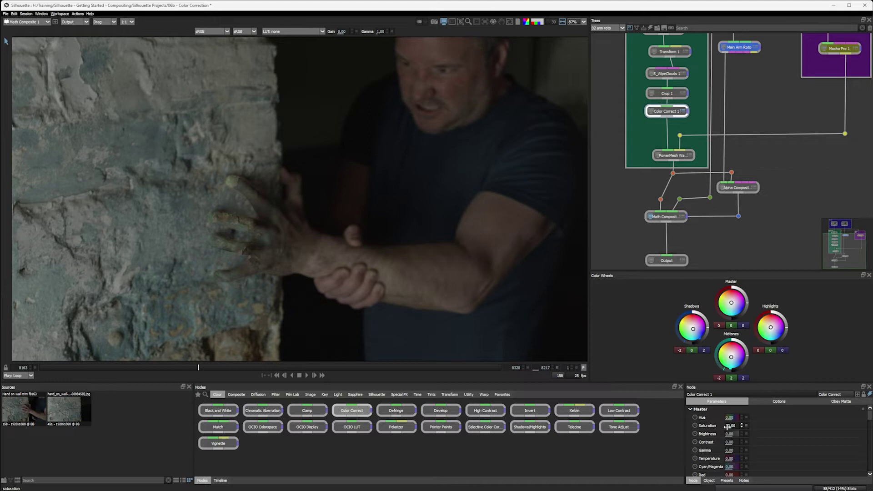
left_click_drag(716, 426, 697, 425)
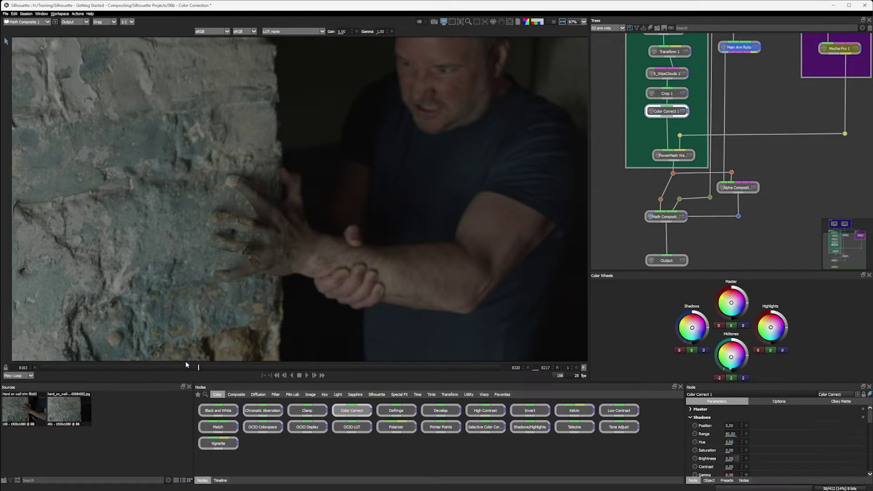
left_click_drag(155, 366, 465, 370)
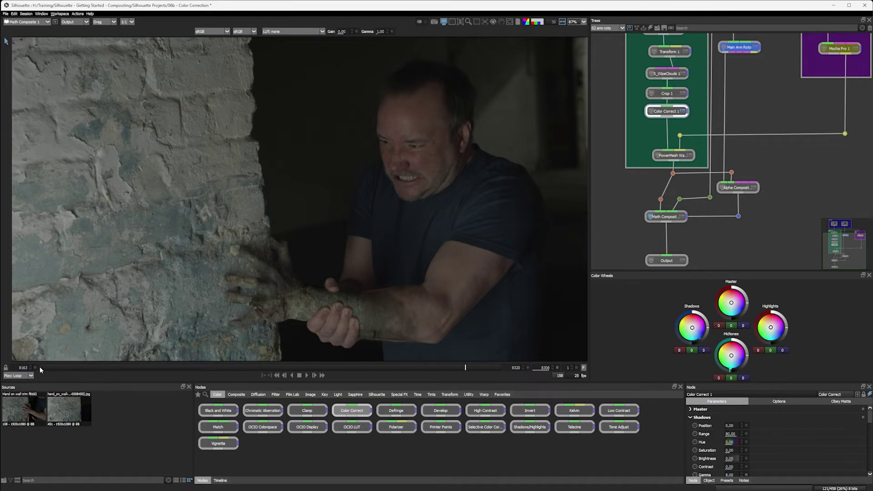
left_click_drag(40, 370, 176, 373)
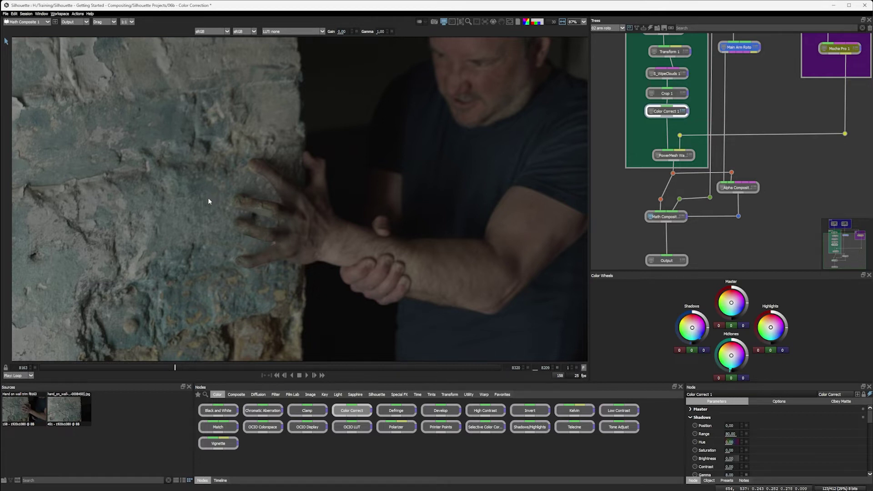
left_click_drag(174, 367, 271, 367)
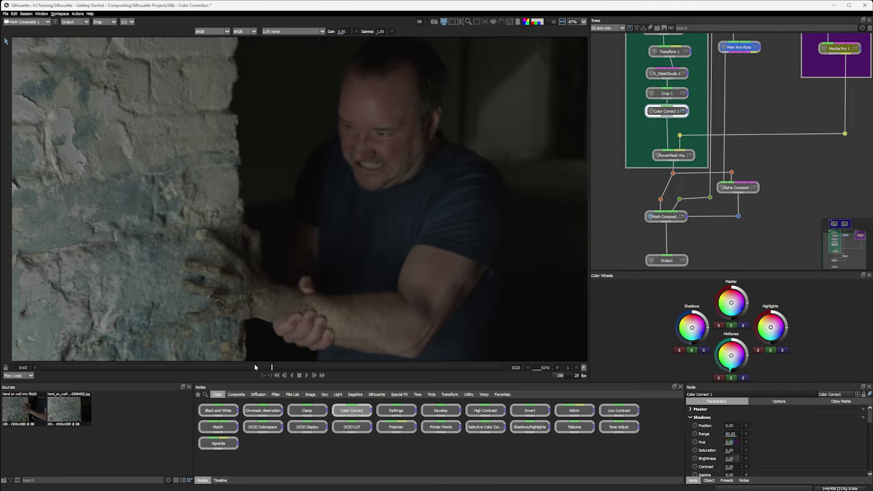
left_click_drag(272, 368, 157, 368)
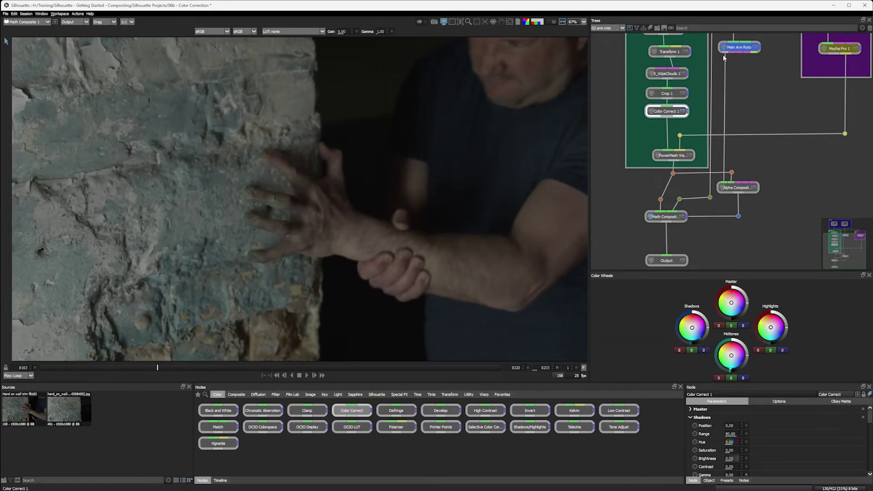
Move the Transform to Color Correct hand nodes down within the PowerMesh Hand group.
left_click_drag(869, 244, 841, 230)
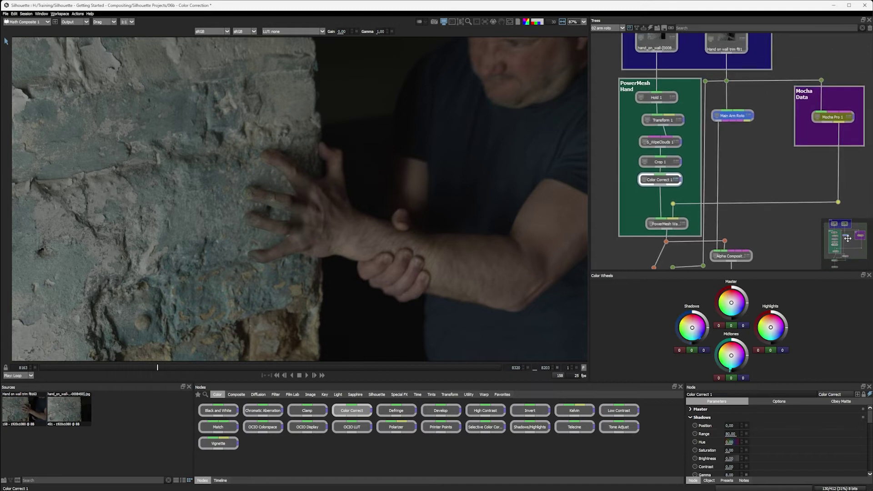
left_click(668, 119)
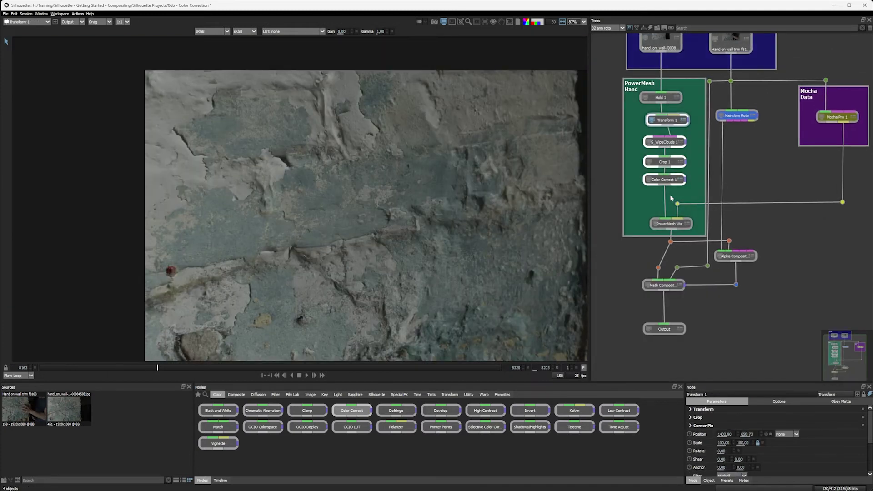
left_click_drag(672, 182, 672, 196)
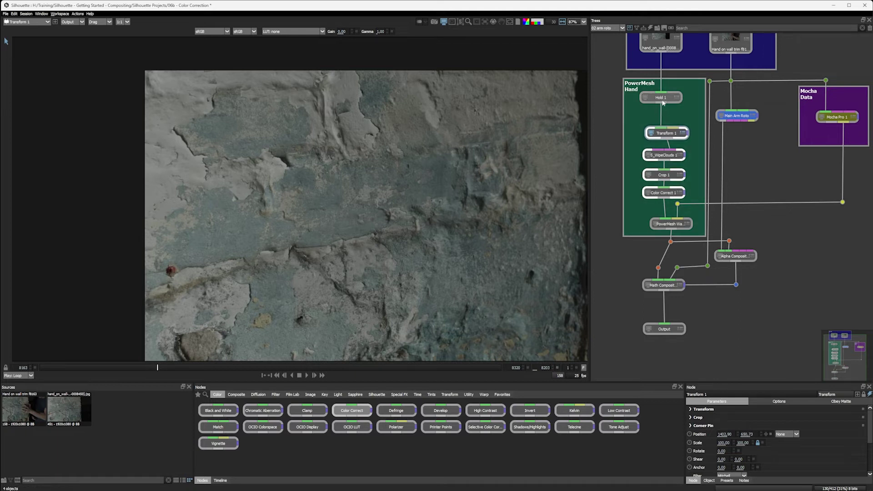
left_click(600, 165)
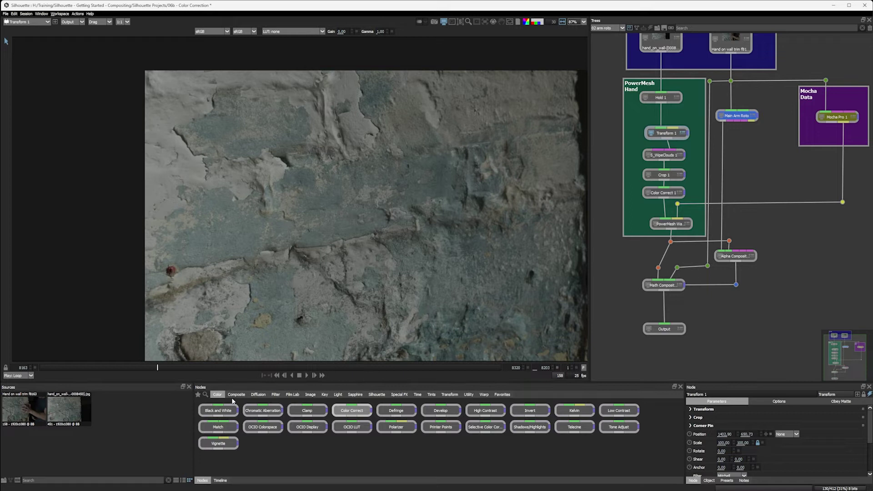
Search the node library for 'blur'.
left_click(292, 395)
left_click(311, 394)
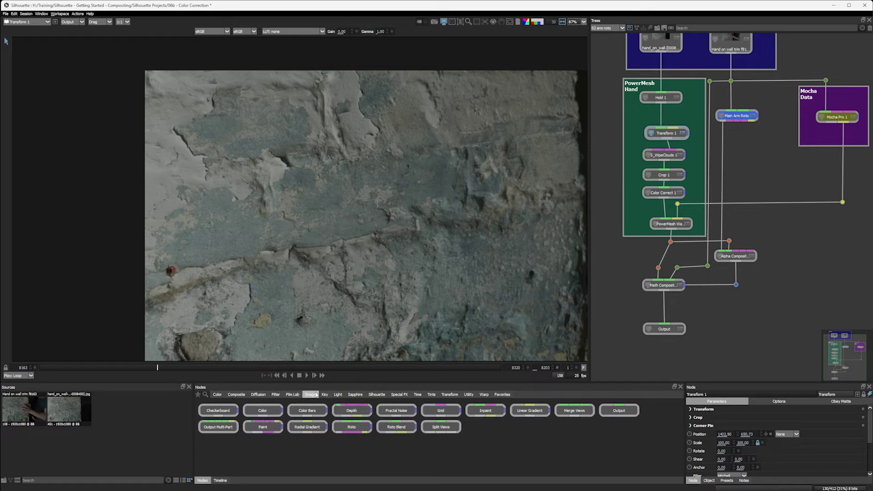
left_click(205, 395)
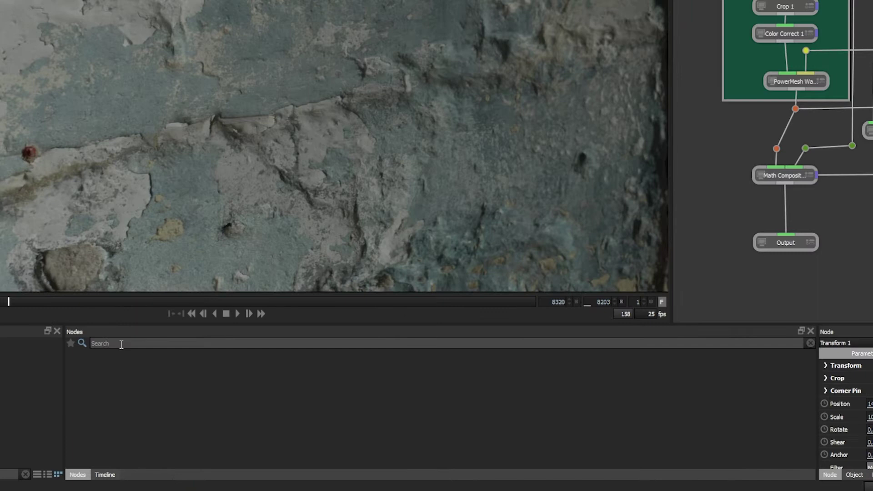
type("blur")
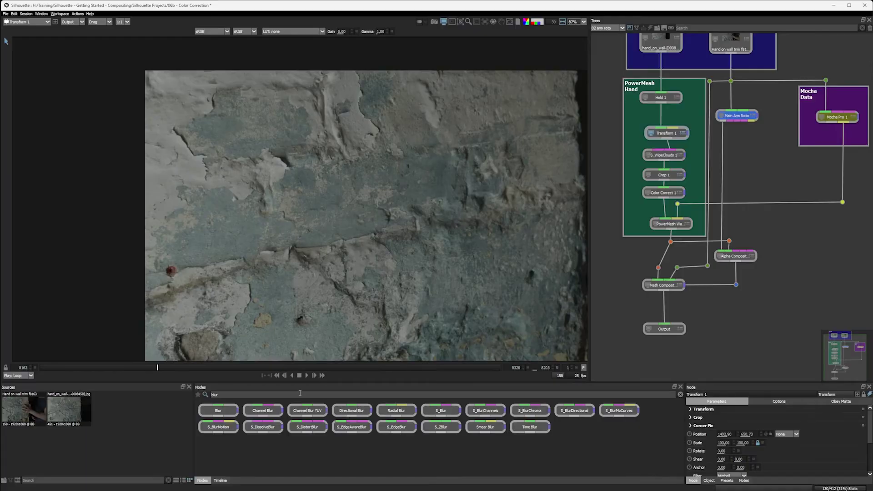
Insert a Blur node after Hold 1 with Blur at 0, then view Math Composite 1.
left_click(218, 410)
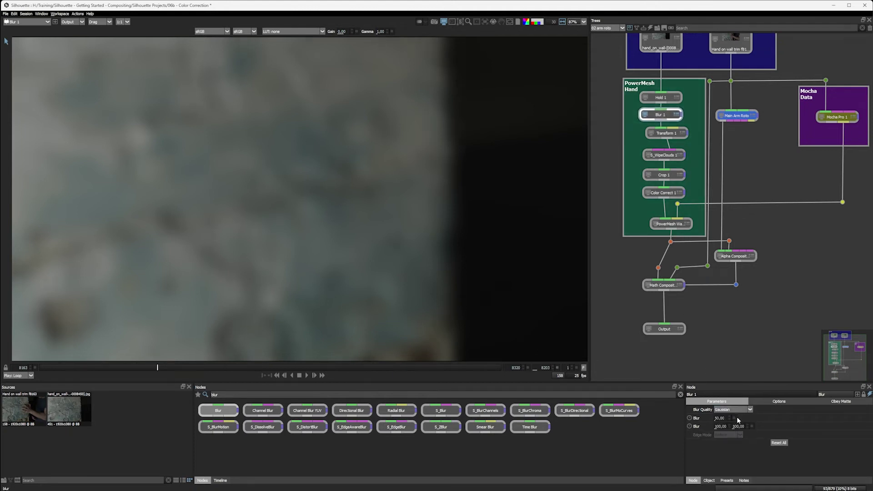
left_click_drag(720, 416, 598, 422)
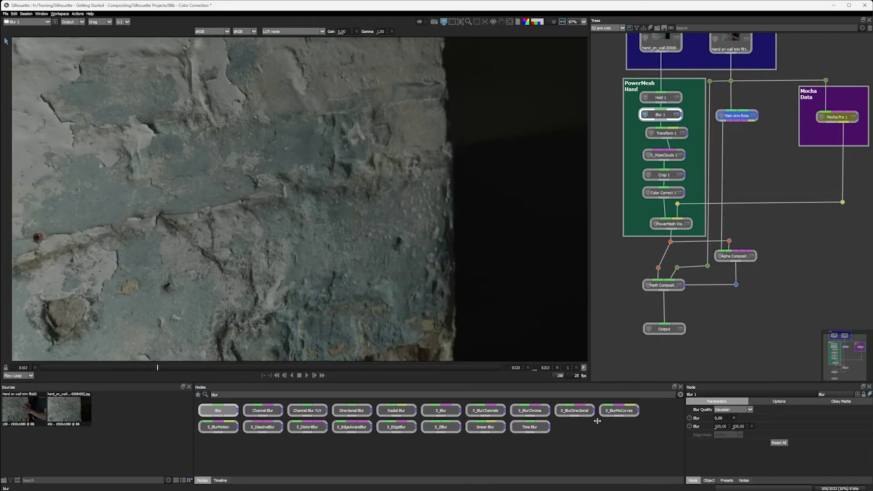
left_click(648, 286)
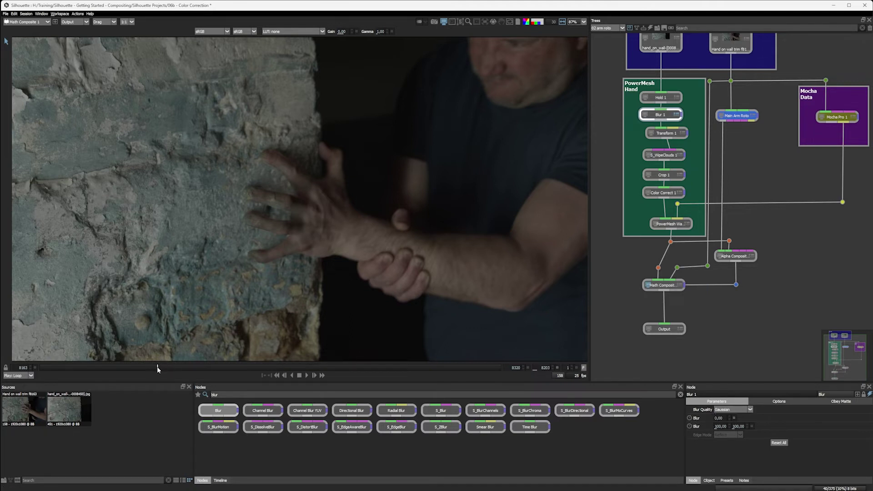
mouse_move(157, 369)
left_mouse_down()
mouse_move(174, 369)
mouse_move(156, 367)
left_mouse_up()
At a later frame, set Blur 1's blur to 1, then raise it to 2.
left_click_drag(157, 369, 202, 371)
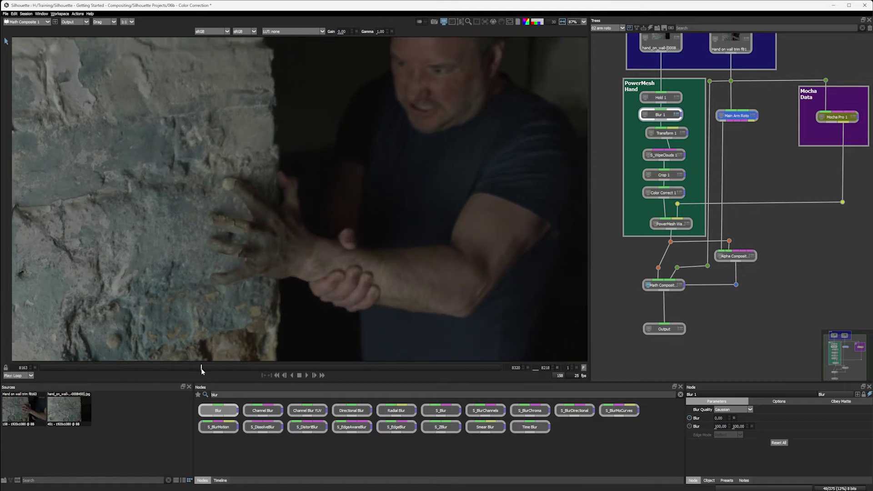
left_click(722, 418)
key("Return")
left_click_drag(717, 421, 726, 430)
At successive later frames, set the hand blur to 4, then to 1.
left_click_drag(203, 367, 222, 369)
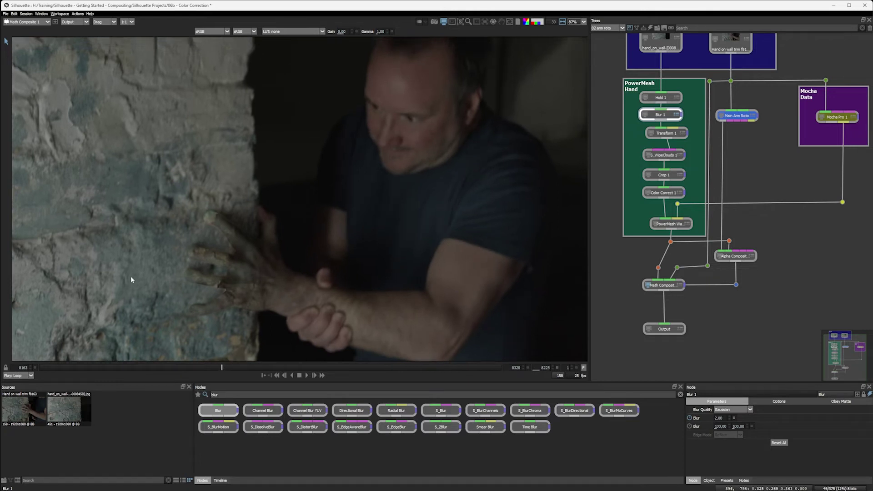
left_click(721, 418)
type("4")
key("Return")
left_click_drag(223, 369, 262, 371)
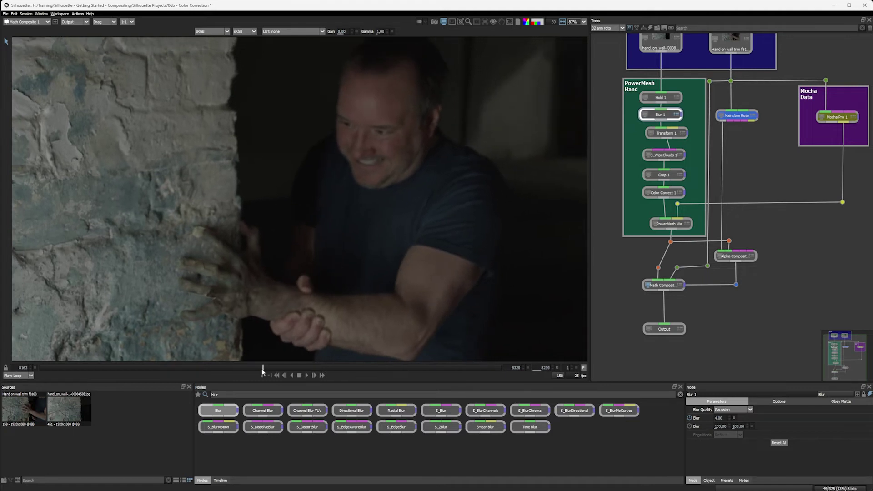
left_click(717, 418)
type("1")
key("Return")
At frame 8248 restore a blur of 4, then lower it to 2.2 further on.
left_click_drag(266, 369, 289, 368)
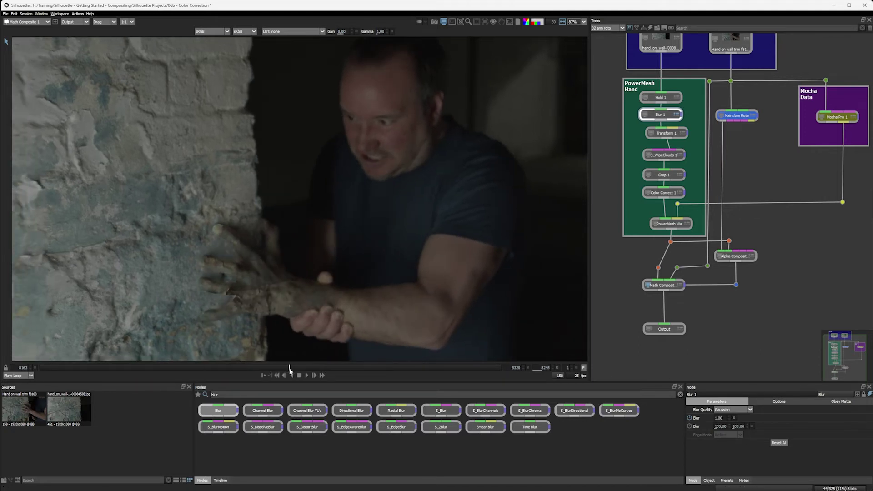
key("ctrl+z")
key("space")
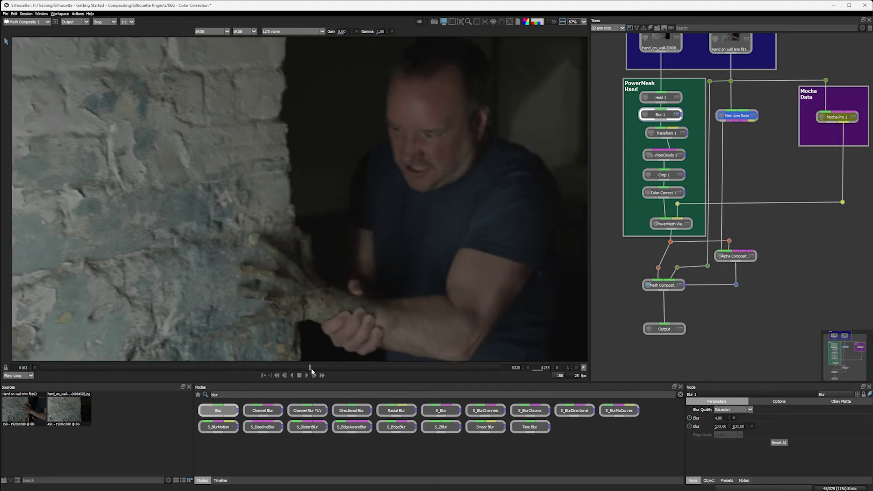
left_click(718, 419)
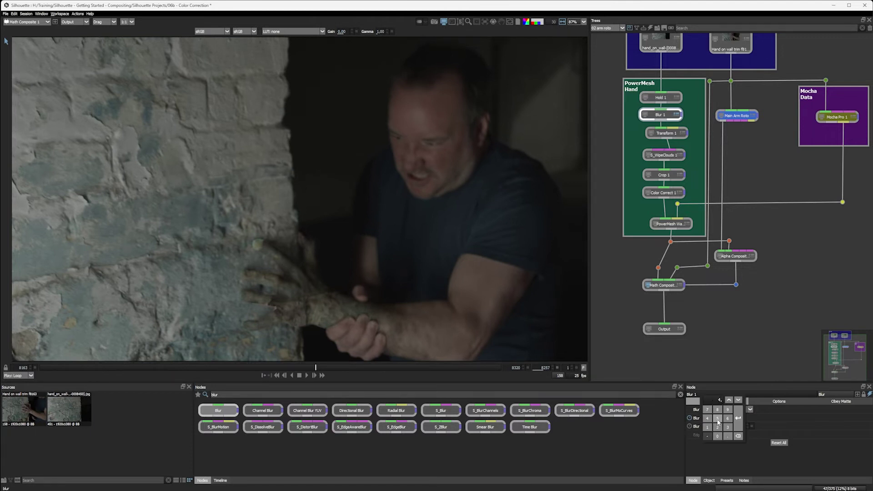
type(",")
key("Escape")
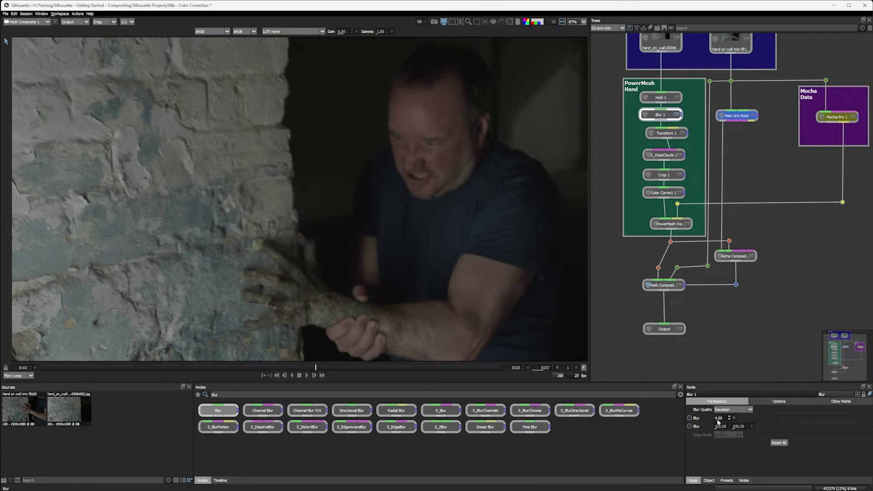
left_click_drag(316, 368, 345, 369)
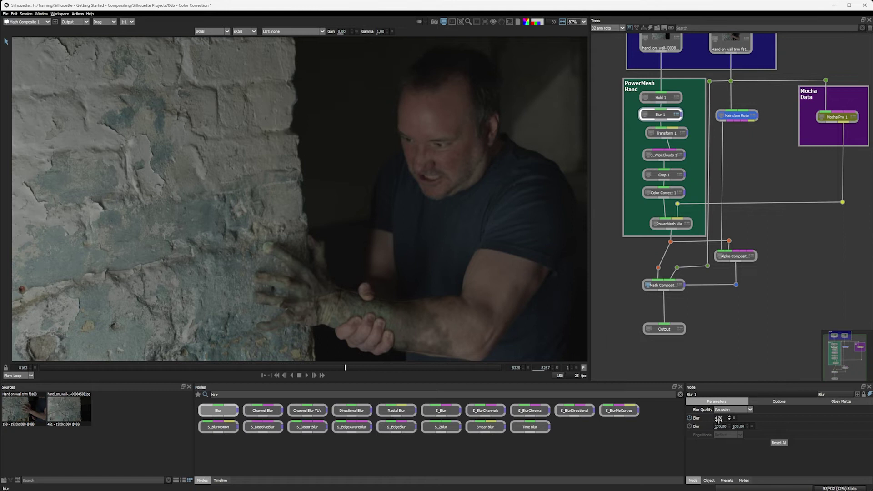
left_click_drag(717, 419, 568, 428)
mouse_move(345, 369)
left_mouse_down()
mouse_move(371, 369)
mouse_move(357, 371)
left_mouse_up()
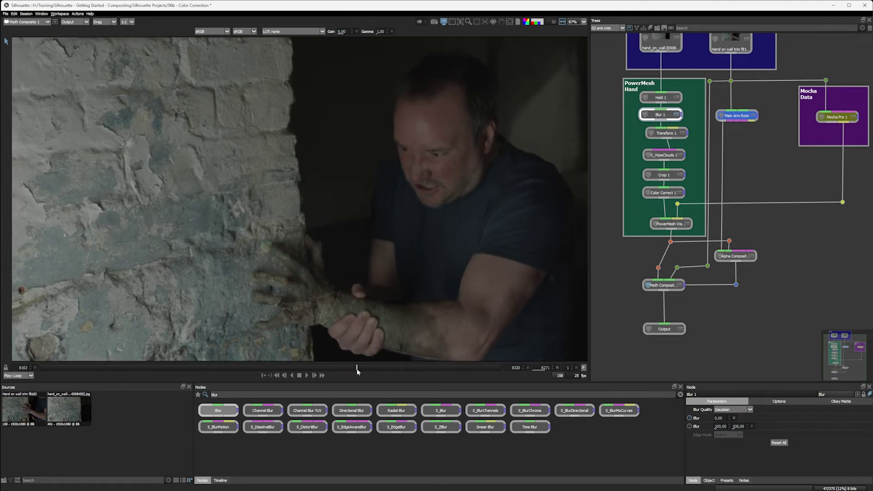
Add a Blur keyframe on the Blur track, nudge the blur at a later frame, then go to the last frame.
left_click(220, 480)
left_click_drag(298, 473, 514, 474)
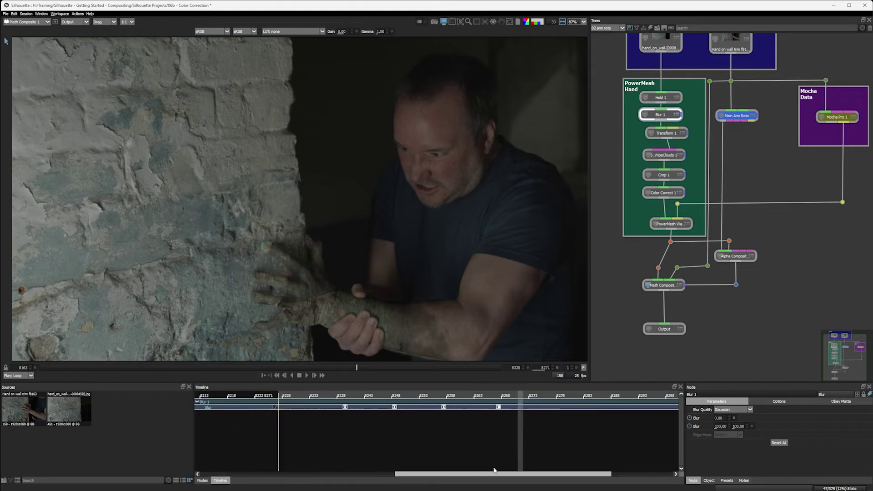
right_click(487, 408)
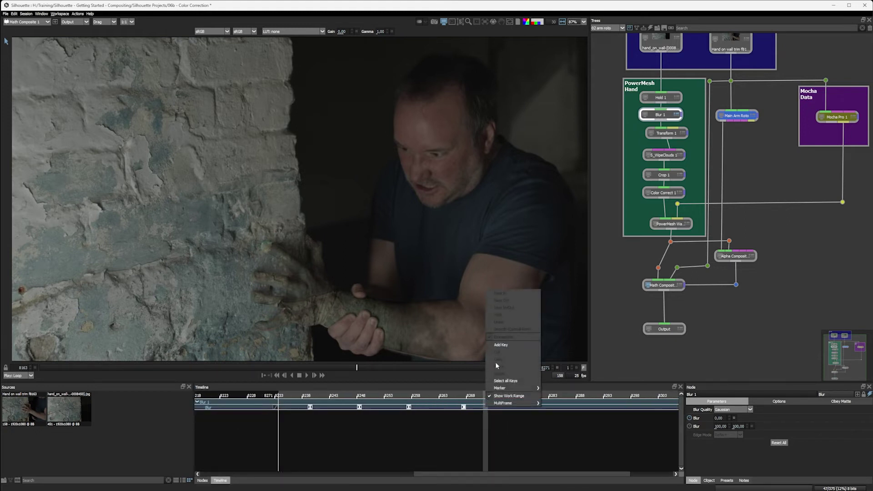
left_click(501, 346)
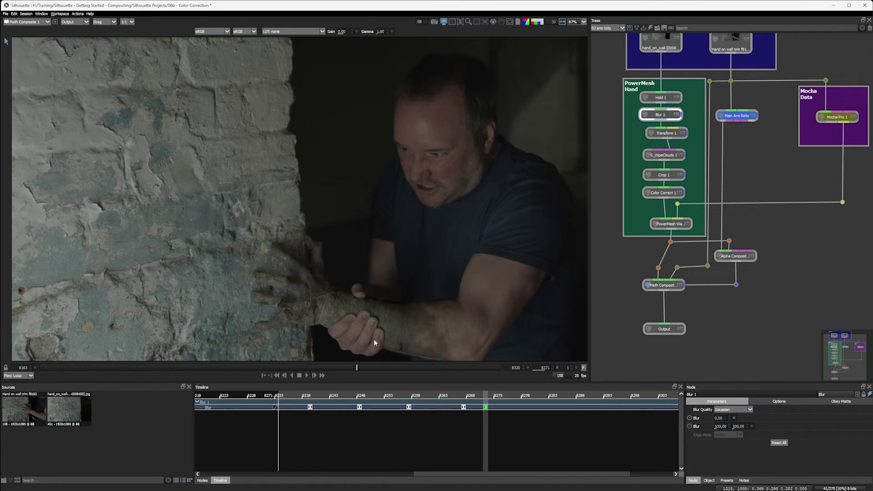
left_click(385, 368)
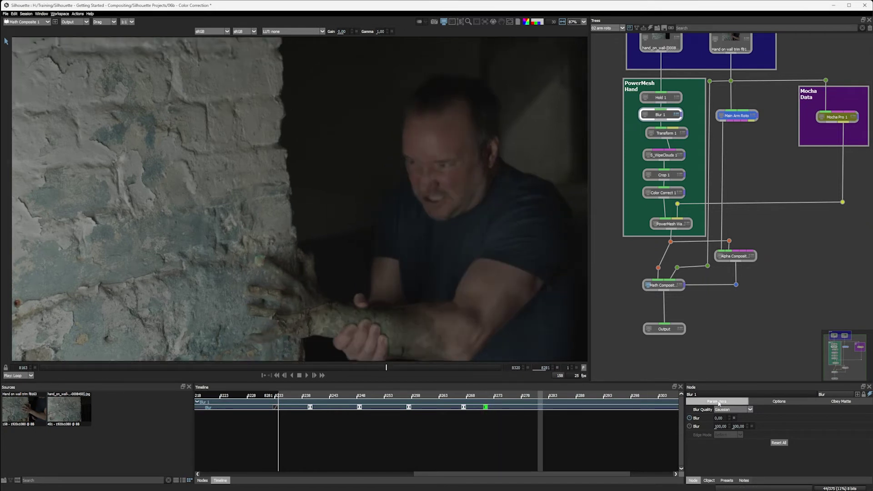
left_click_drag(718, 418, 722, 418)
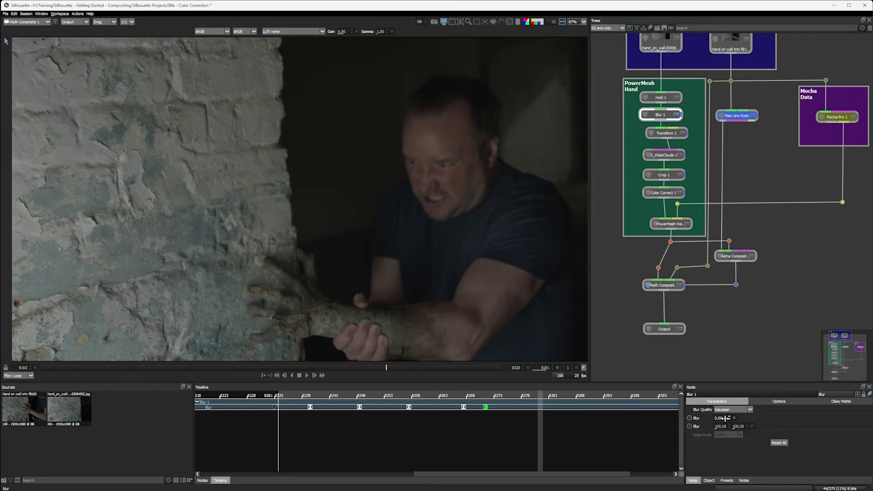
left_click(501, 368)
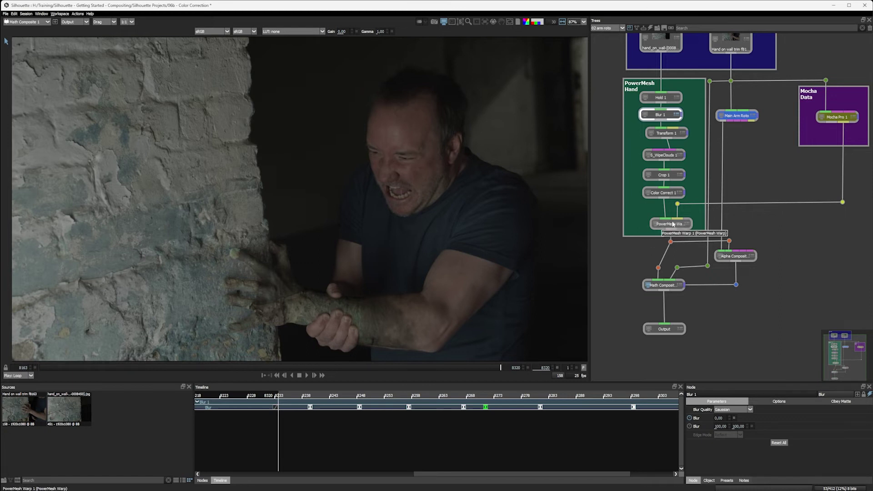
left_click(307, 376)
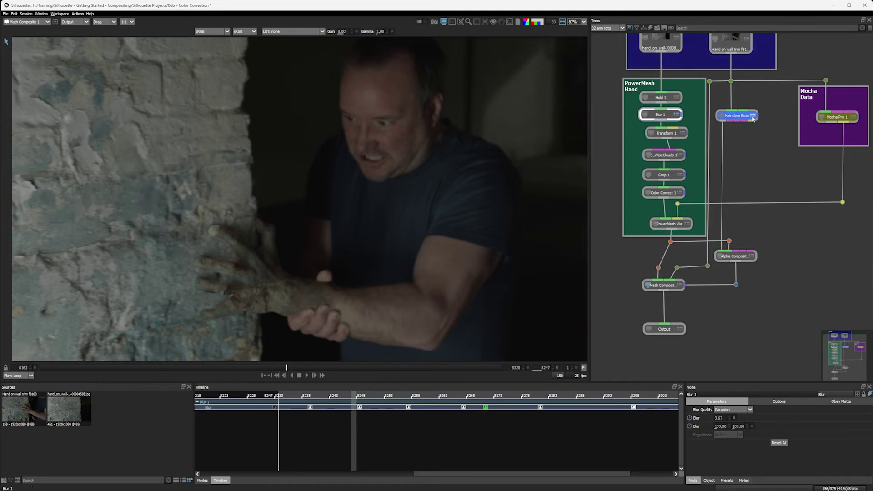
Enable Motion Blur on the Main Arm Roto node.
left_click(737, 116)
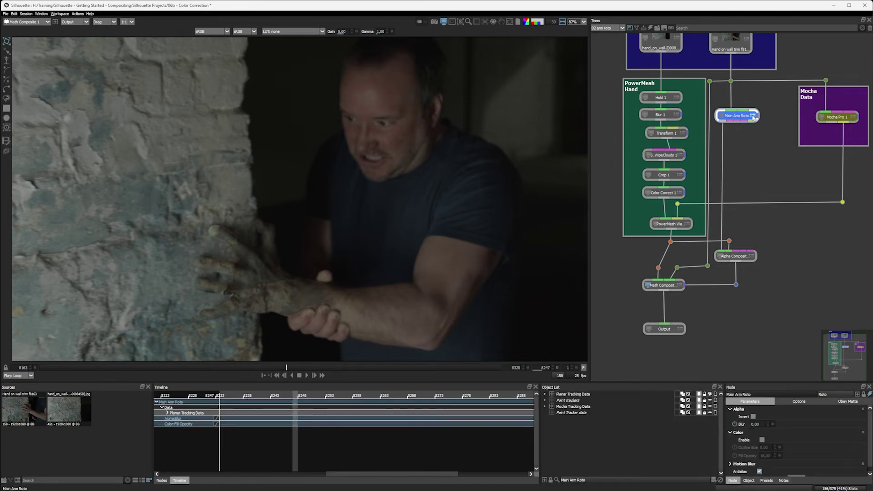
left_click(730, 464)
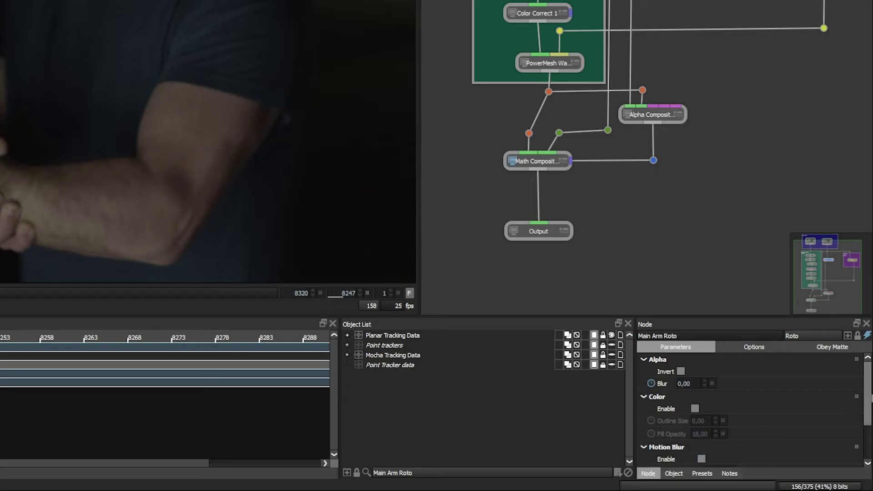
scroll(872, 397, "down", 3)
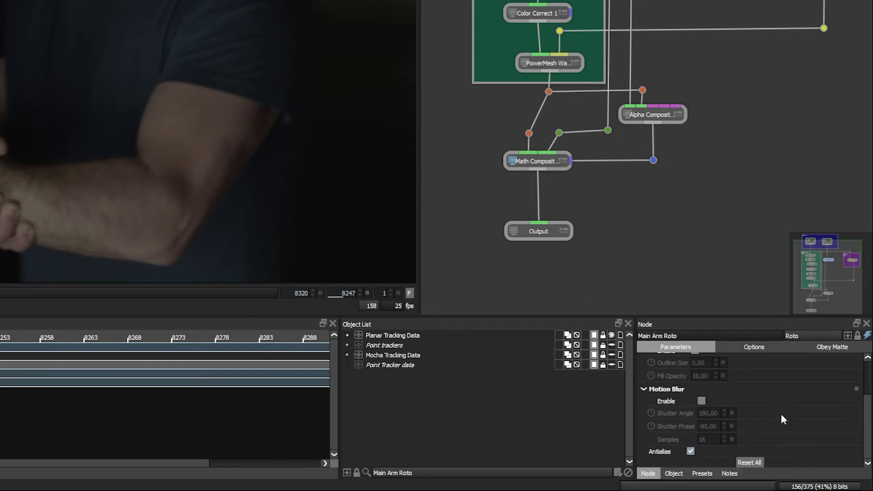
left_click(705, 402)
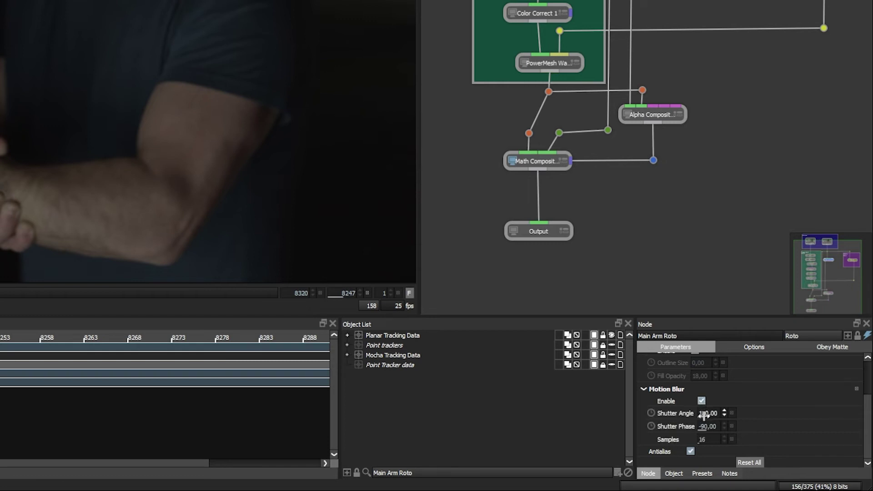
left_click(643, 390)
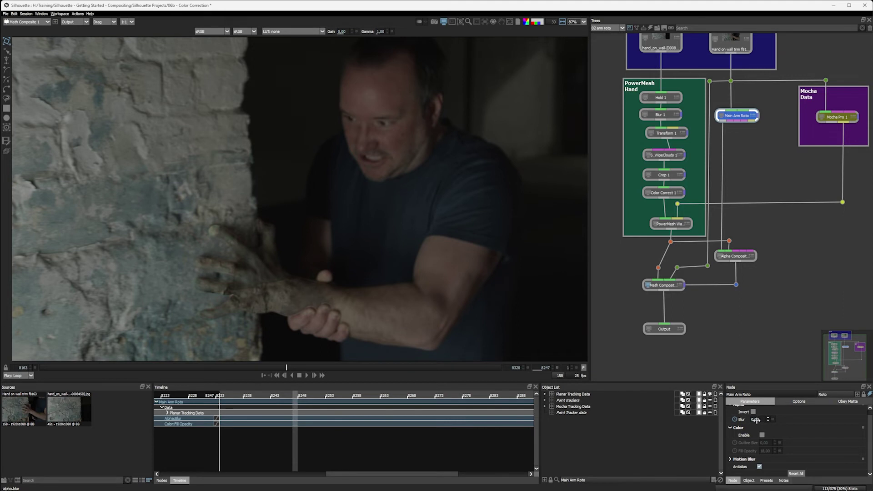
Try raising the roto's Alpha Blur, then undo it back to 0.
scroll(755, 423, "up", 1)
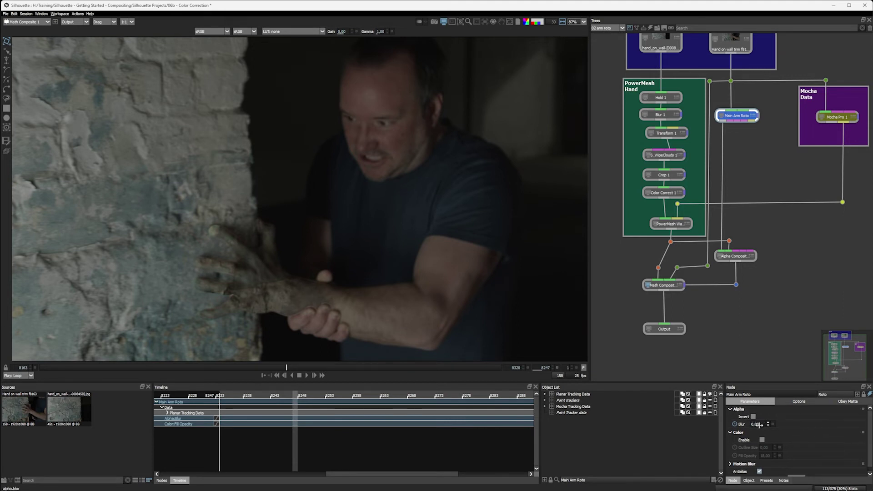
left_click_drag(759, 423, 766, 424)
key("ctrl+z")
Select the Fingers Sub Roto shape and raise its edge blur to 11.
left_click(545, 395)
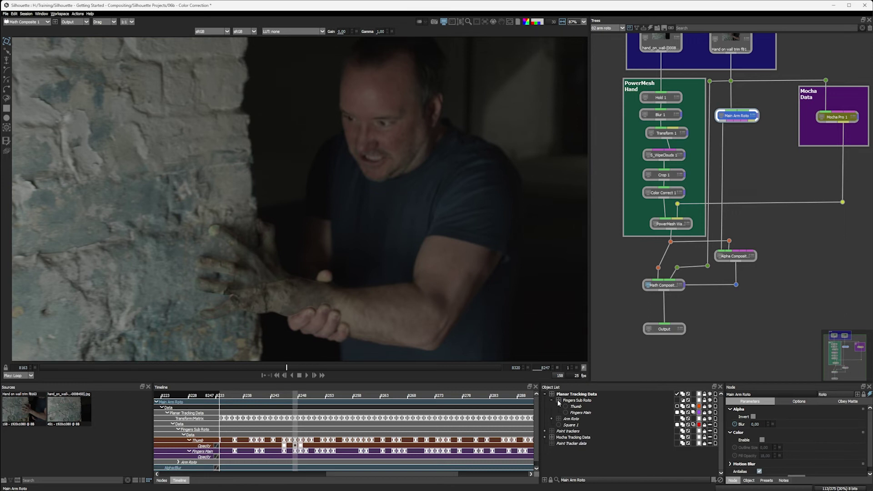
left_click(577, 402)
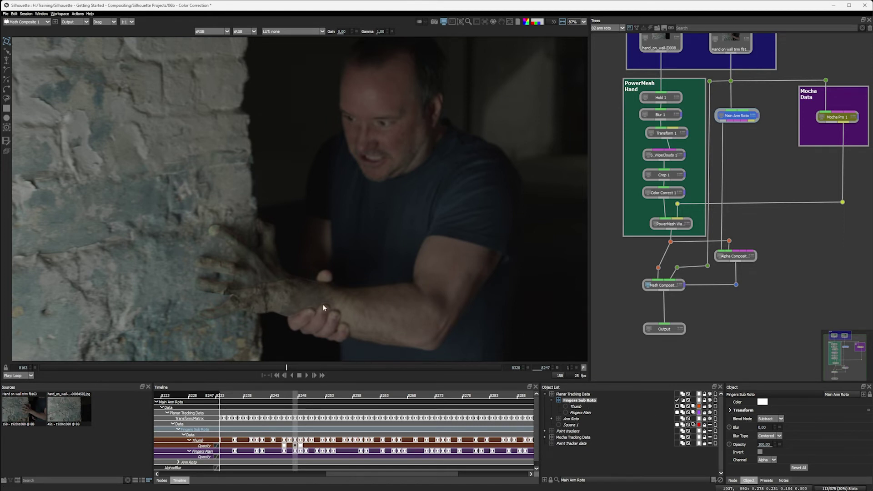
scroll(317, 316, "up", 5)
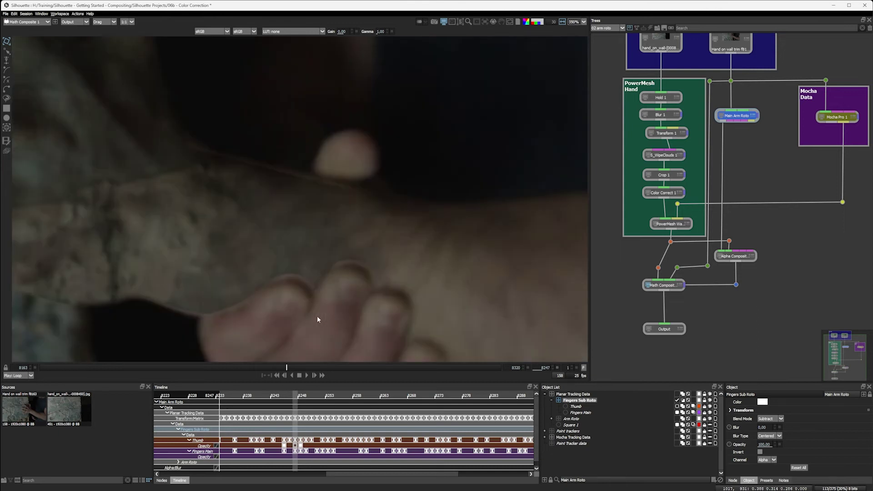
scroll(475, 220, "up", 2)
left_click_drag(475, 220, 485, 227)
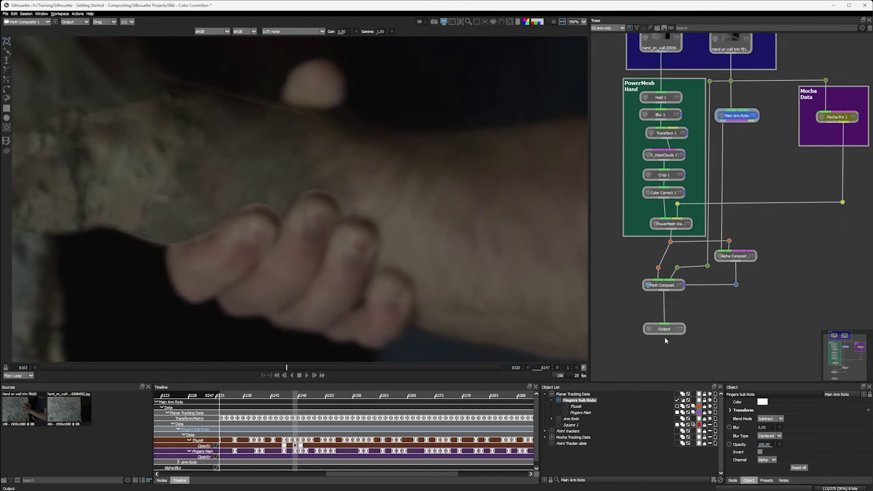
left_click_drag(769, 428, 765, 420)
In the alpha view, compare Inner and Outer blur types on the fingers matte.
key("a")
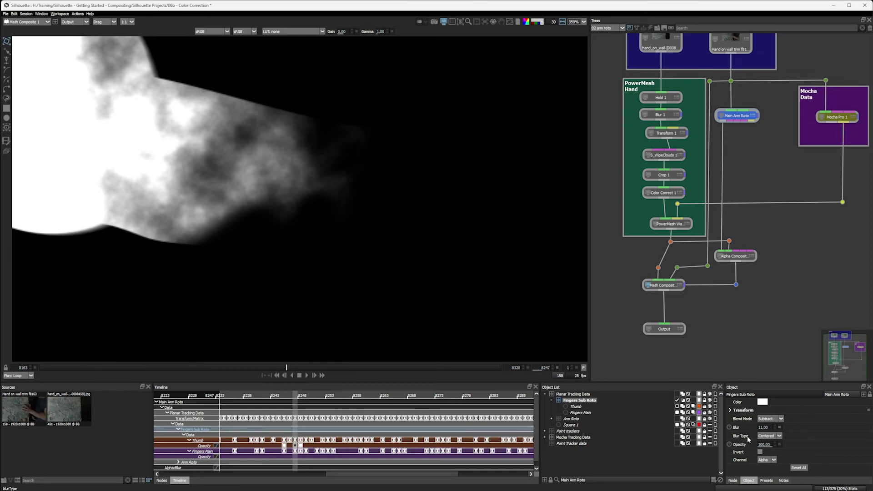
left_click(778, 436)
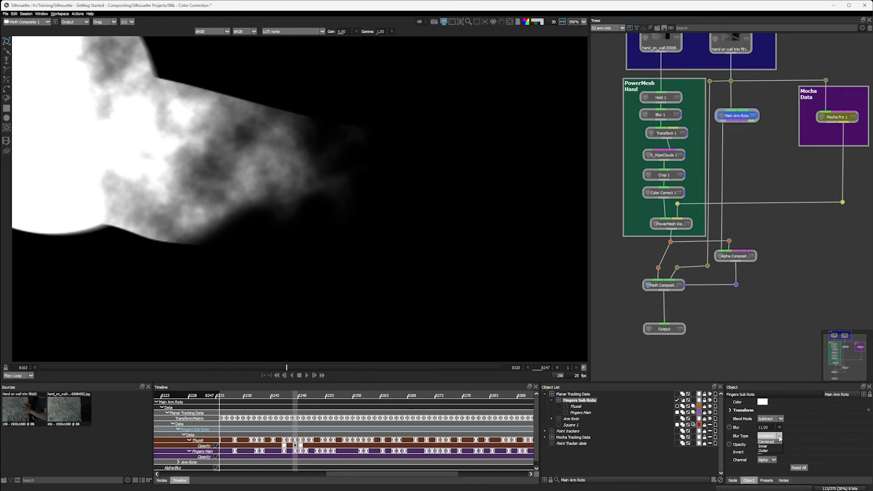
left_click(771, 447)
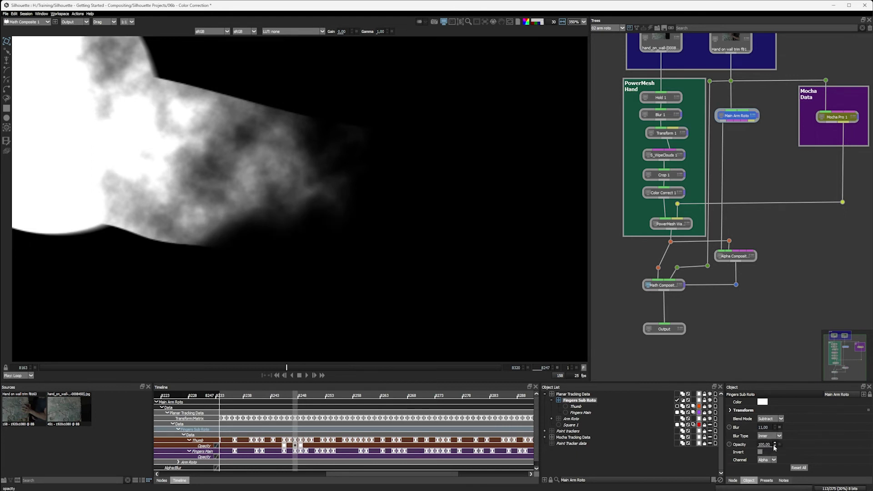
left_click(779, 436)
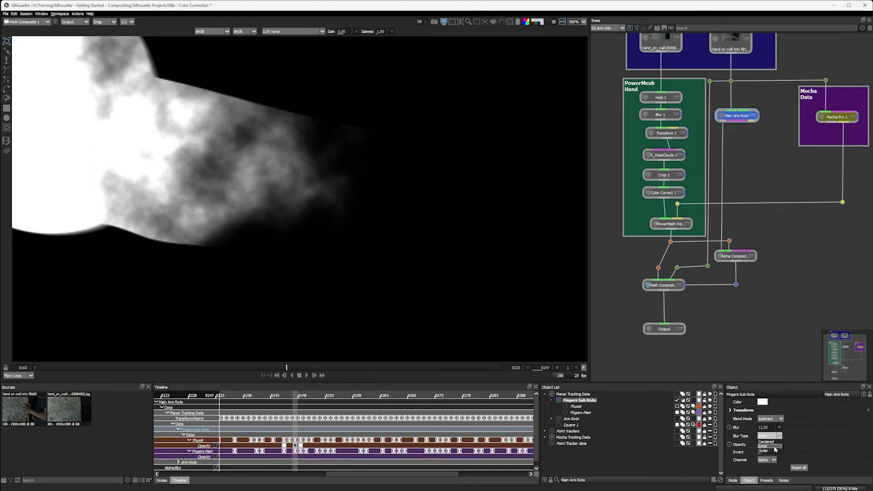
left_click(774, 450)
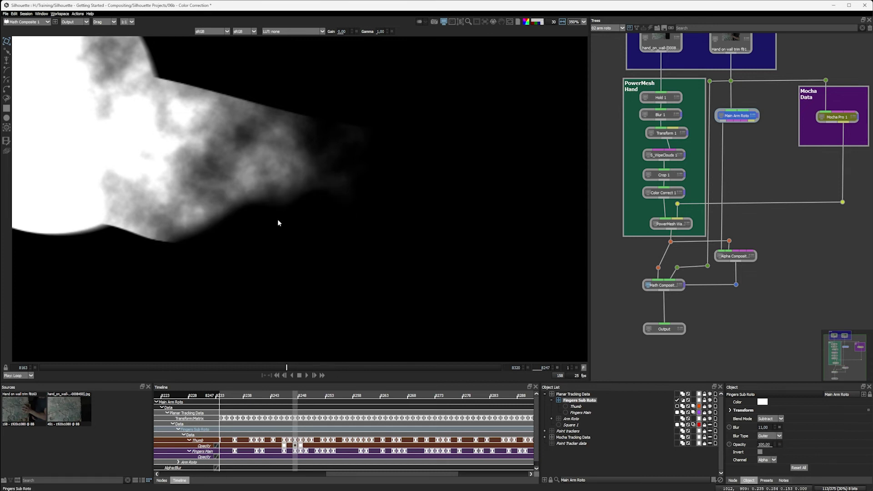
Compare Centered, Inner and Outer blur on the colour image, settling on Inner.
key("a")
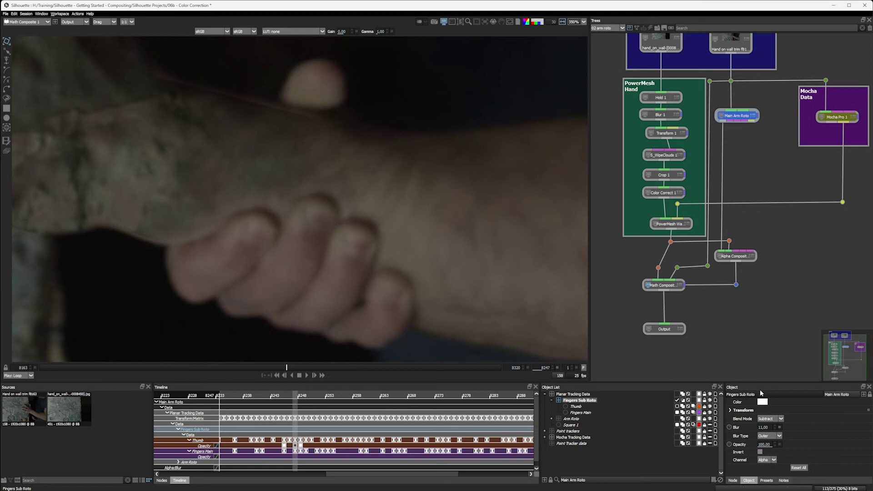
left_click(769, 436)
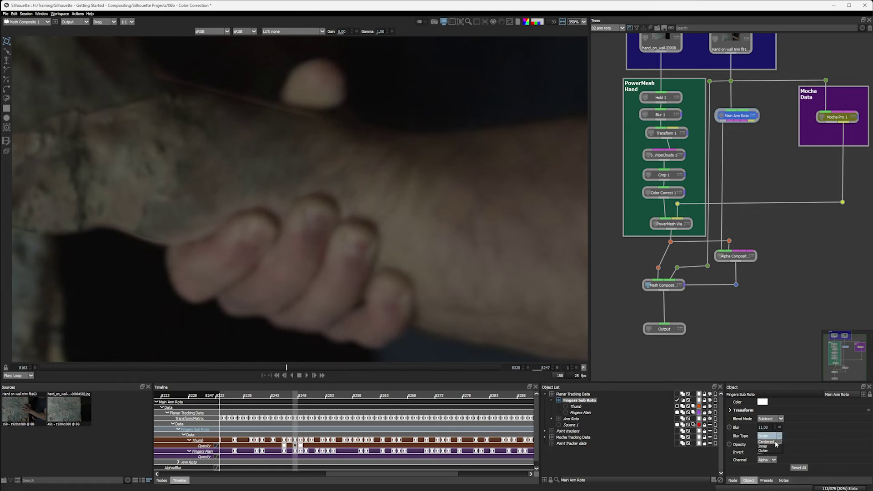
left_click(767, 442)
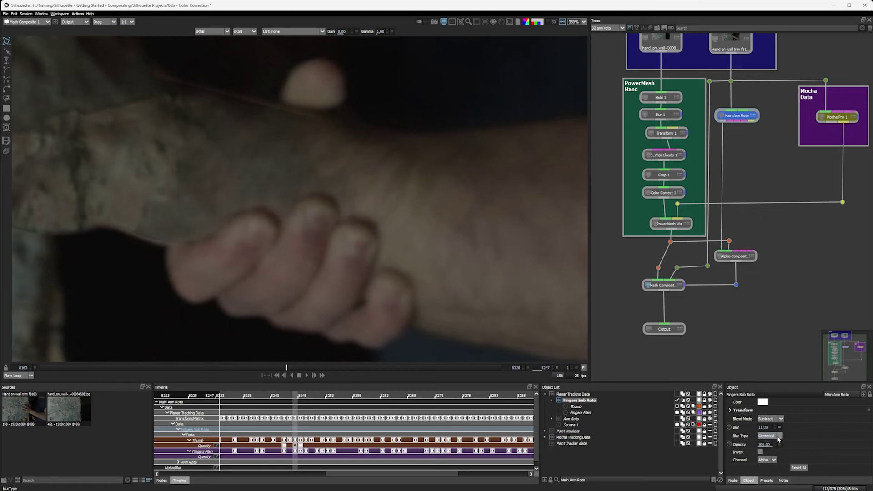
left_click(777, 437)
left_click(775, 446)
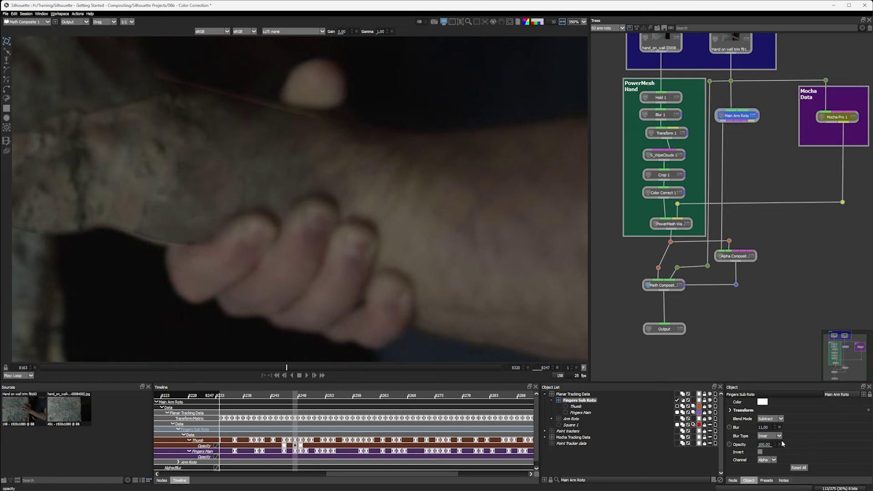
left_click(778, 437)
left_click(777, 450)
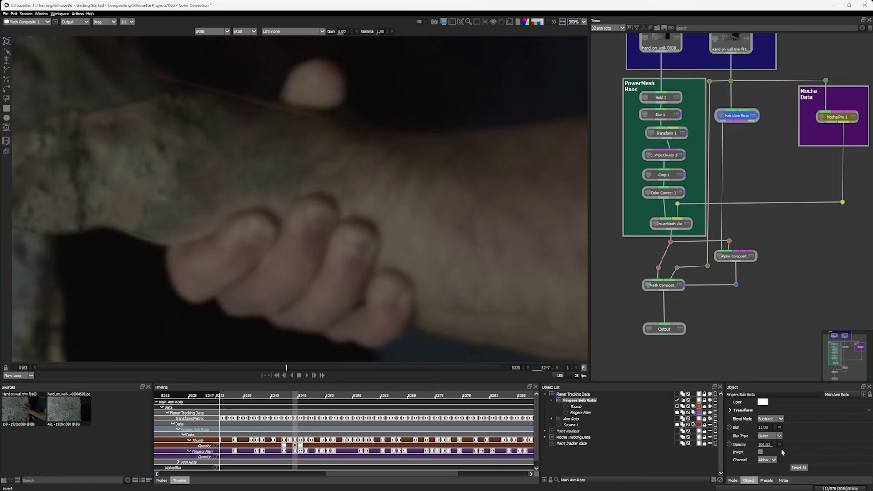
key("ctrl+z")
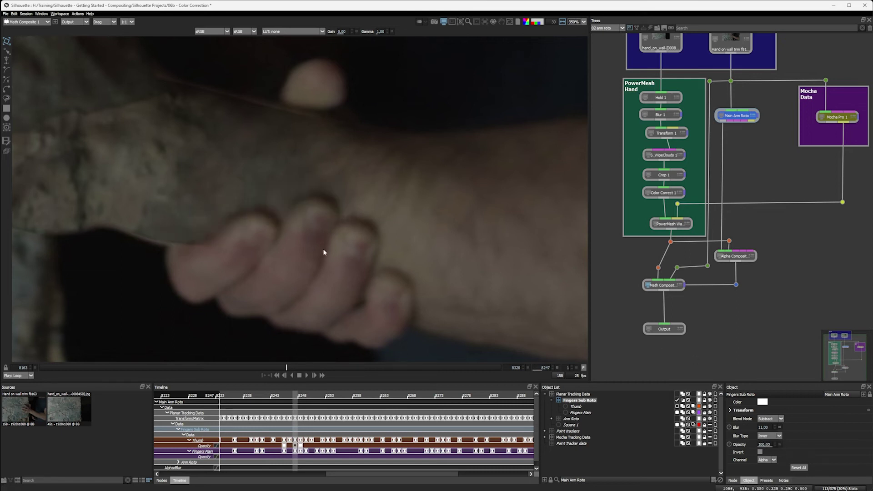
left_click_drag(289, 371, 257, 368)
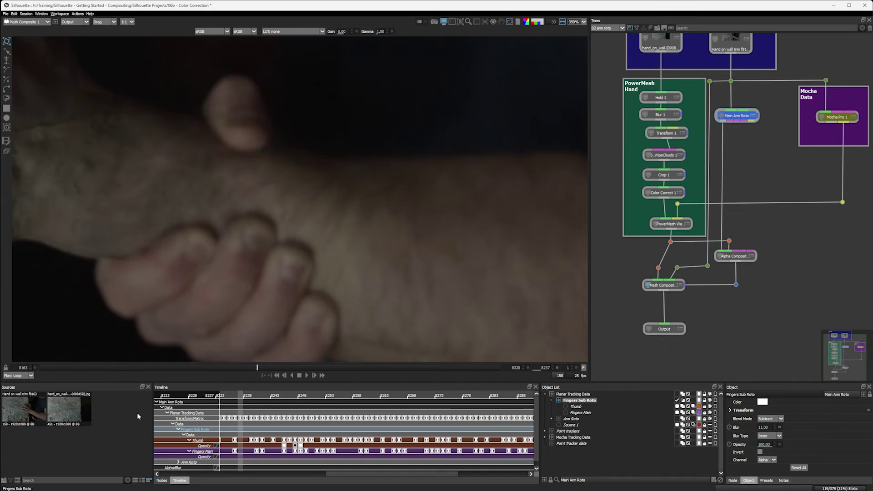
left_click_drag(230, 296, 512, 288)
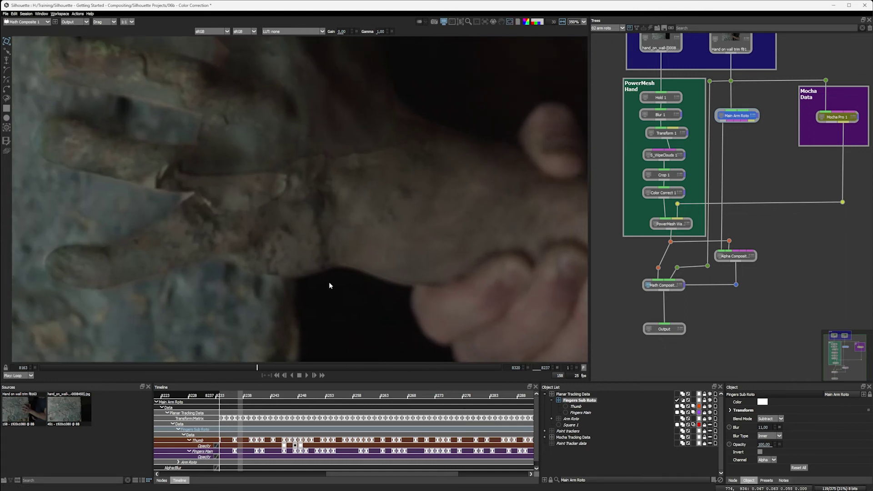
Collapse Fingers Sub Roto, expand Arm Roto, and frame the whole hand in view.
left_click(552, 401)
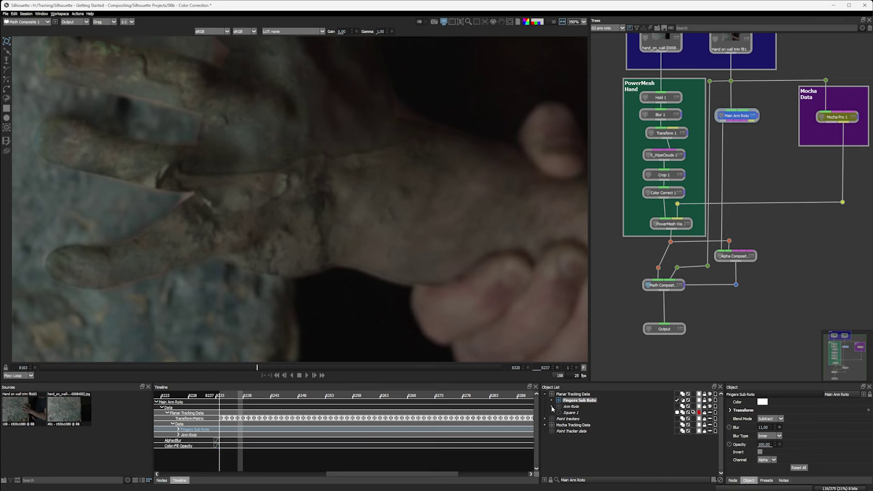
left_click(552, 407)
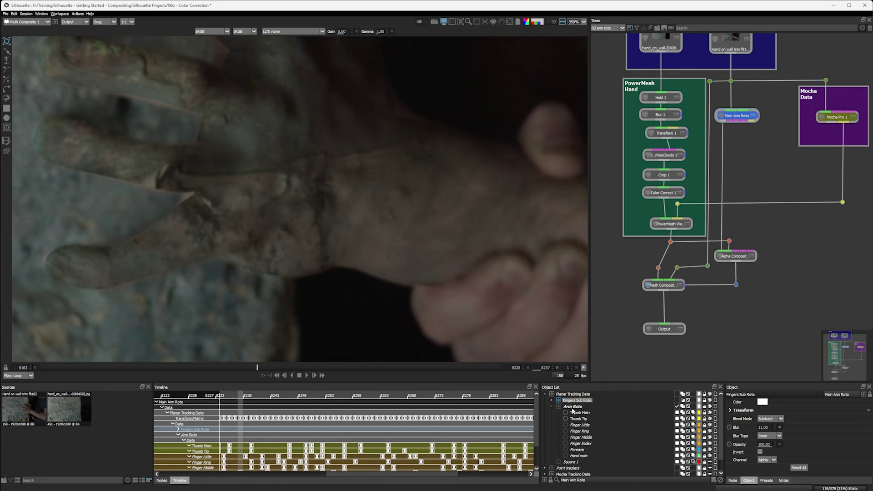
left_click_drag(356, 279, 282, 292)
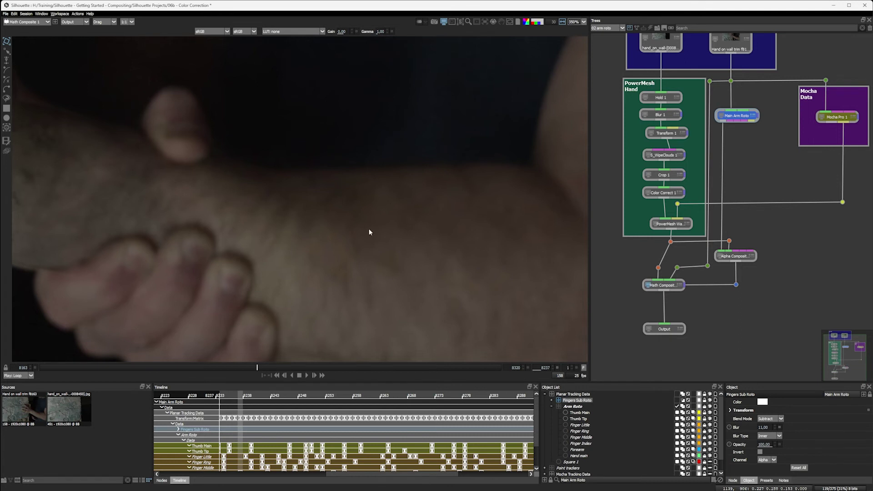
left_click_drag(369, 232, 444, 319)
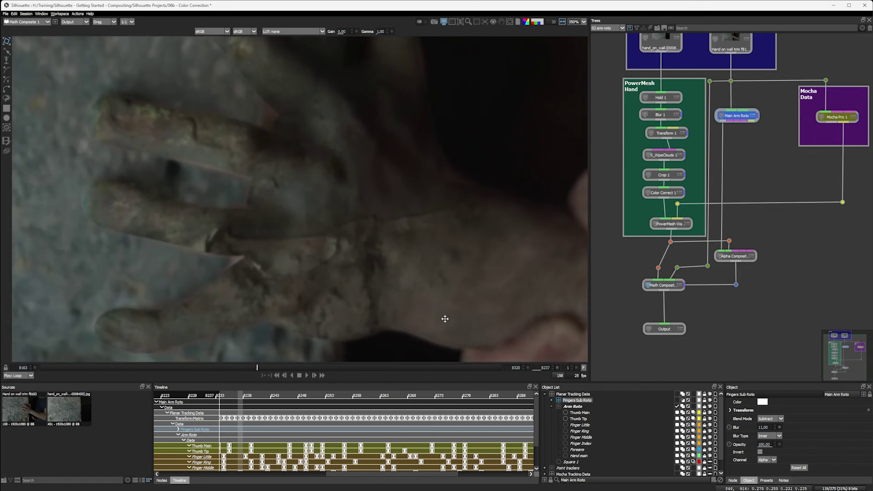
scroll(487, 304, "down", 1)
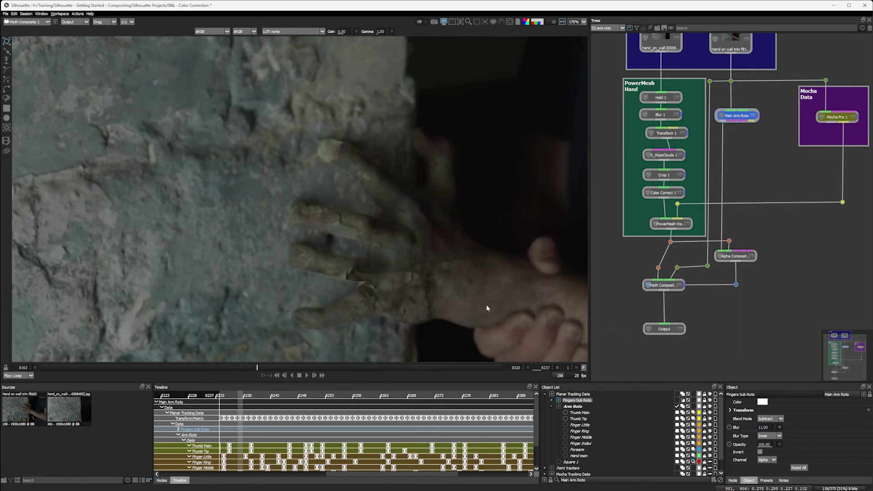
left_click_drag(437, 328, 321, 287)
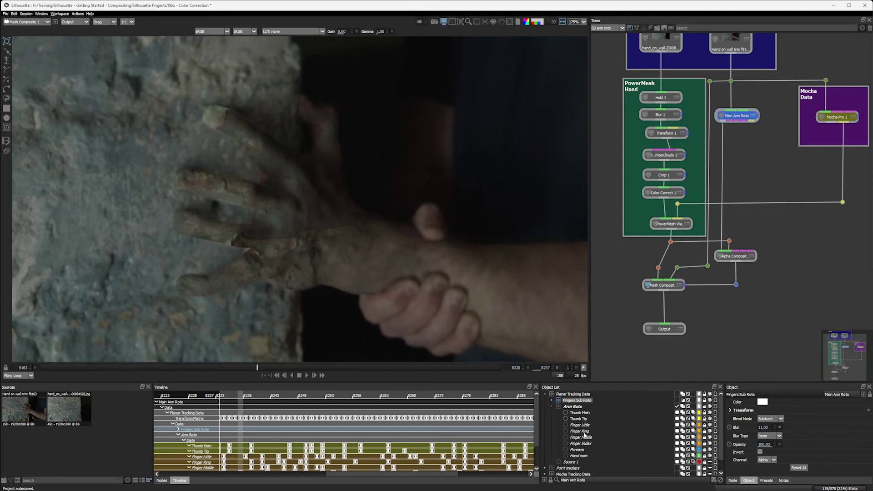
Select Thumb Main through Hand main, leaving the Forearm shape out of the selection.
left_click_drag(579, 412, 585, 457)
left_click(582, 451, "ctrl")
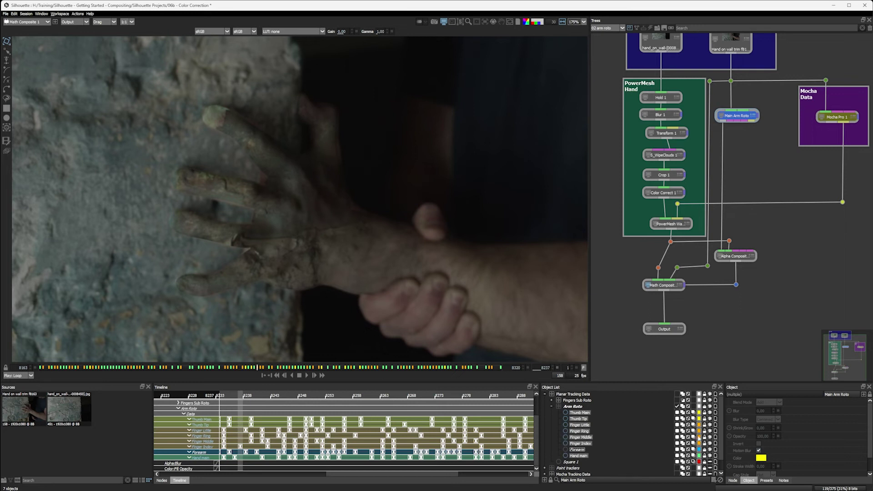
left_click(578, 455)
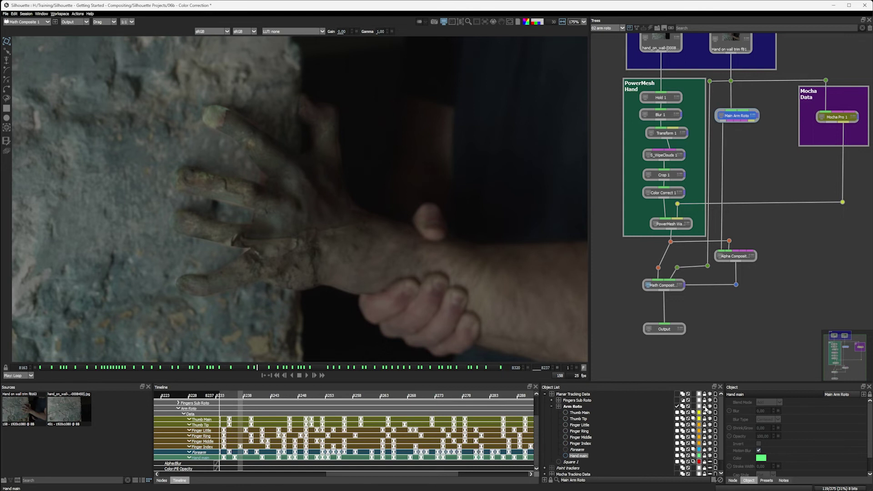
left_click(580, 413)
left_click(579, 454, "shift")
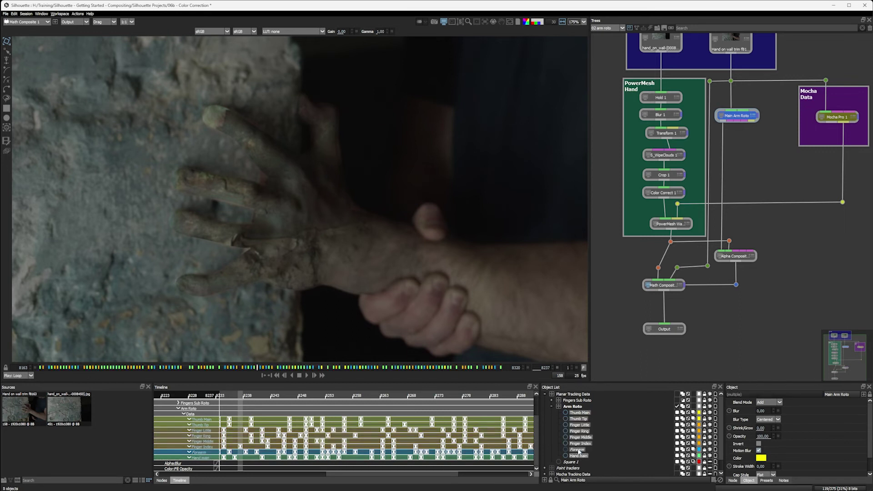
left_click(578, 450, "ctrl")
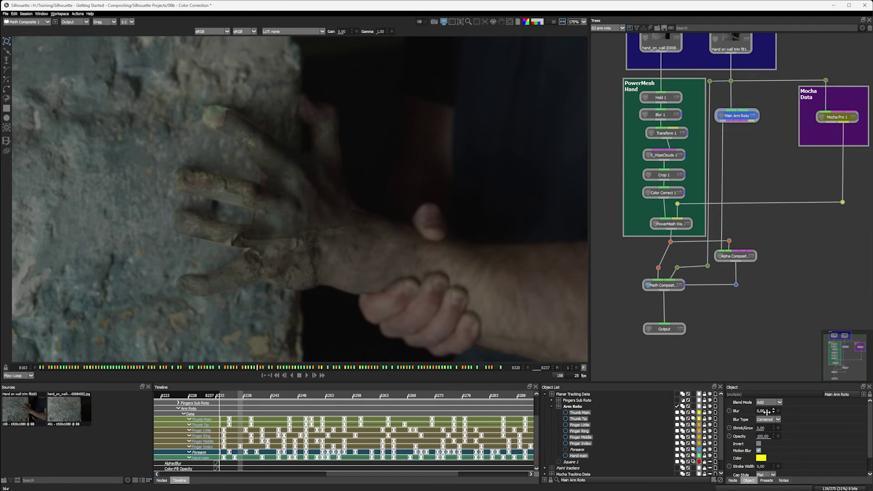
Set the selected arm shapes' edge blur to 6 and scrub earlier frames to check it.
left_click_drag(764, 411, 771, 412)
left_click(768, 419)
left_click(769, 430)
left_click_drag(129, 368, 269, 371)
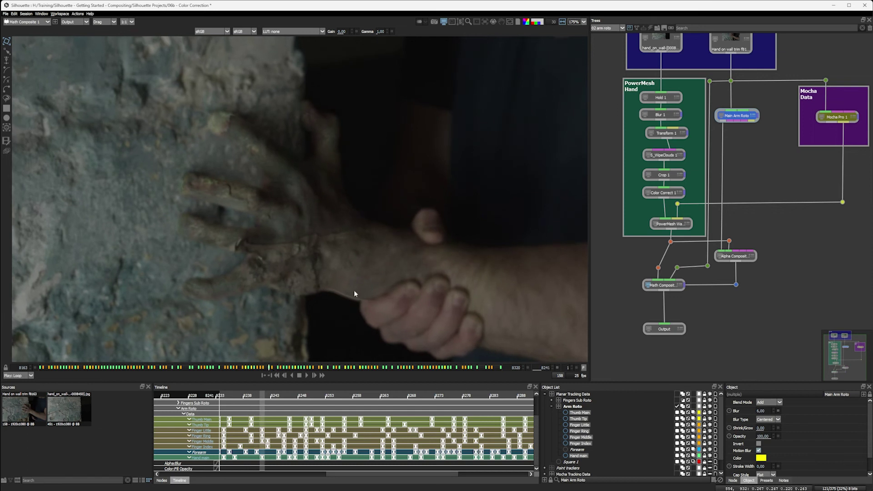
left_click_drag(319, 288, 175, 281)
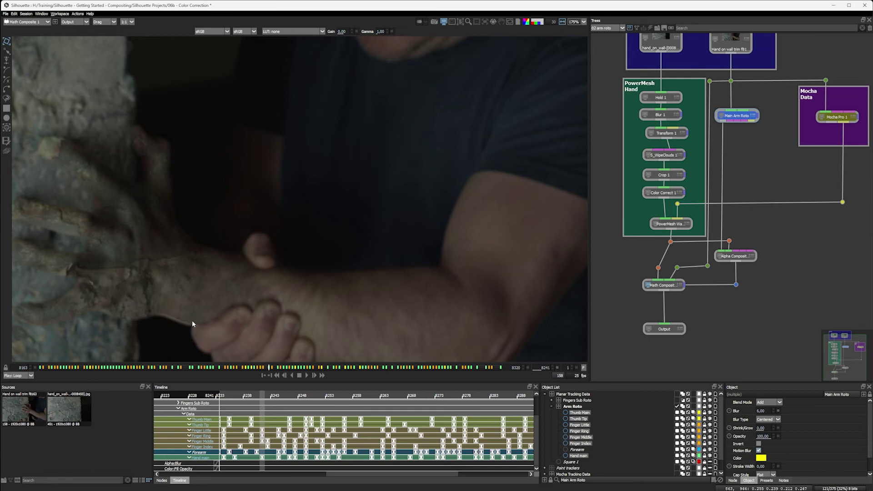
Give the Forearm shape a 14-pixel Inner blur and scrub through the shot to check it.
left_click(584, 450)
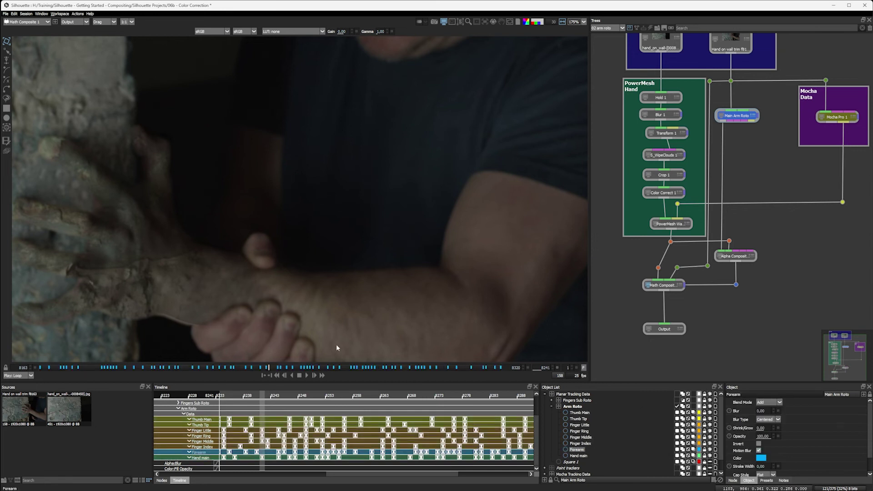
left_click_drag(337, 348, 298, 298)
left_click_drag(443, 368, 440, 368)
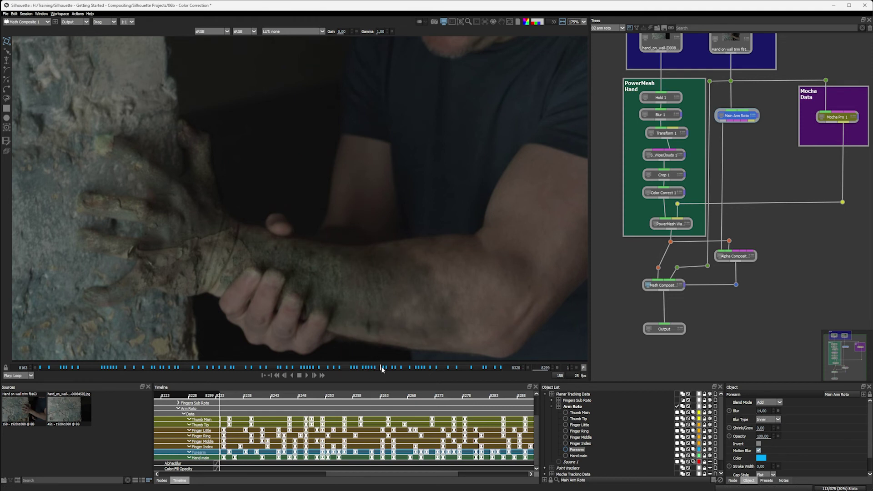
left_click_drag(382, 370, 254, 369)
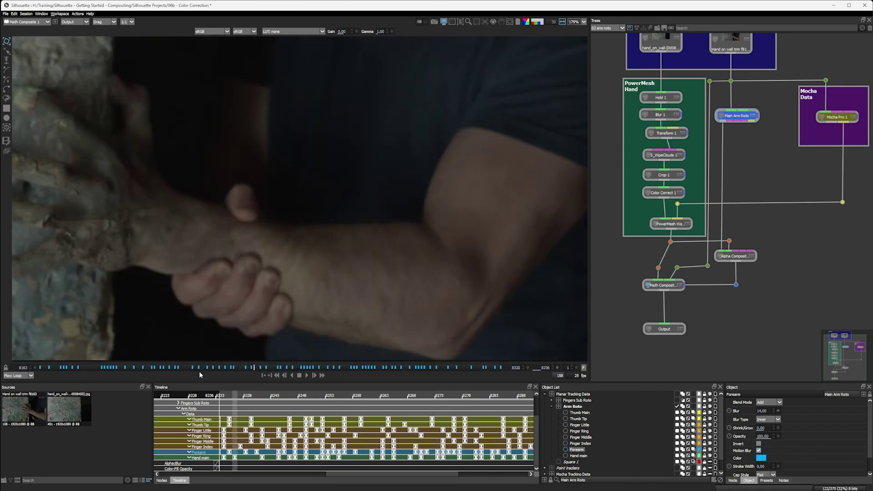
left_click_drag(200, 375, 354, 367)
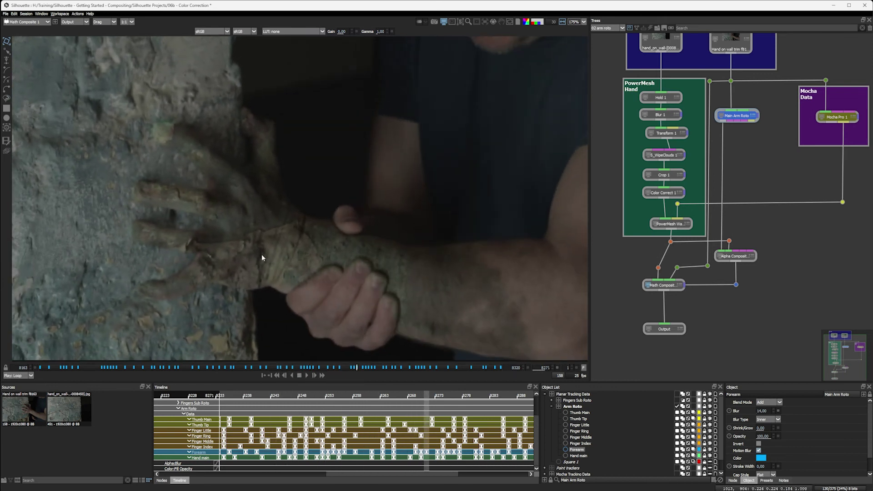
key("minus")
Save the project and play back the finished infected-hand composite.
key("ctrl+s")
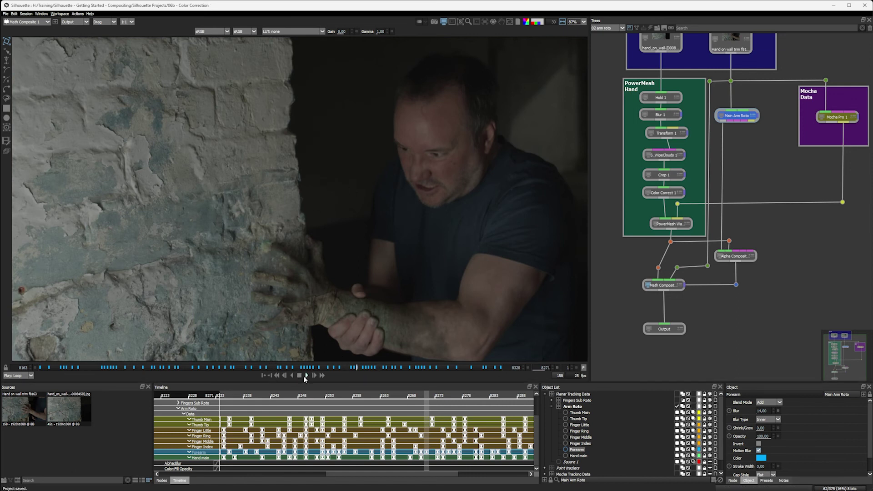
left_click(303, 376)
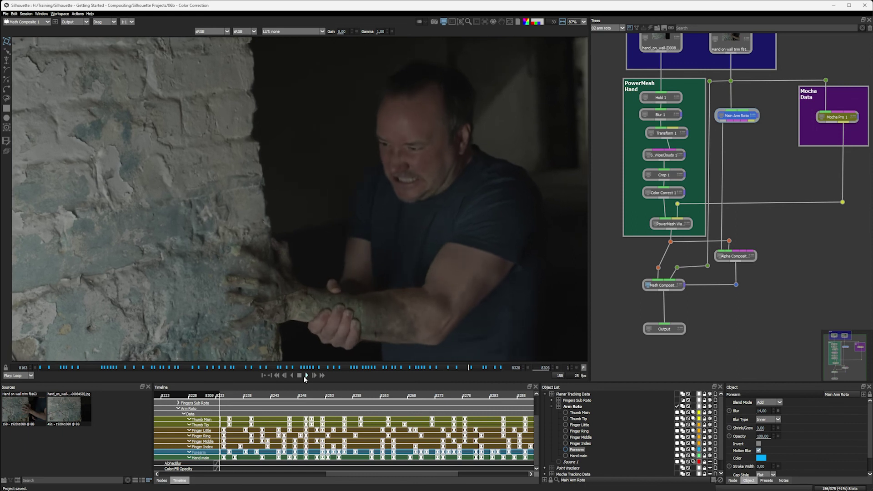